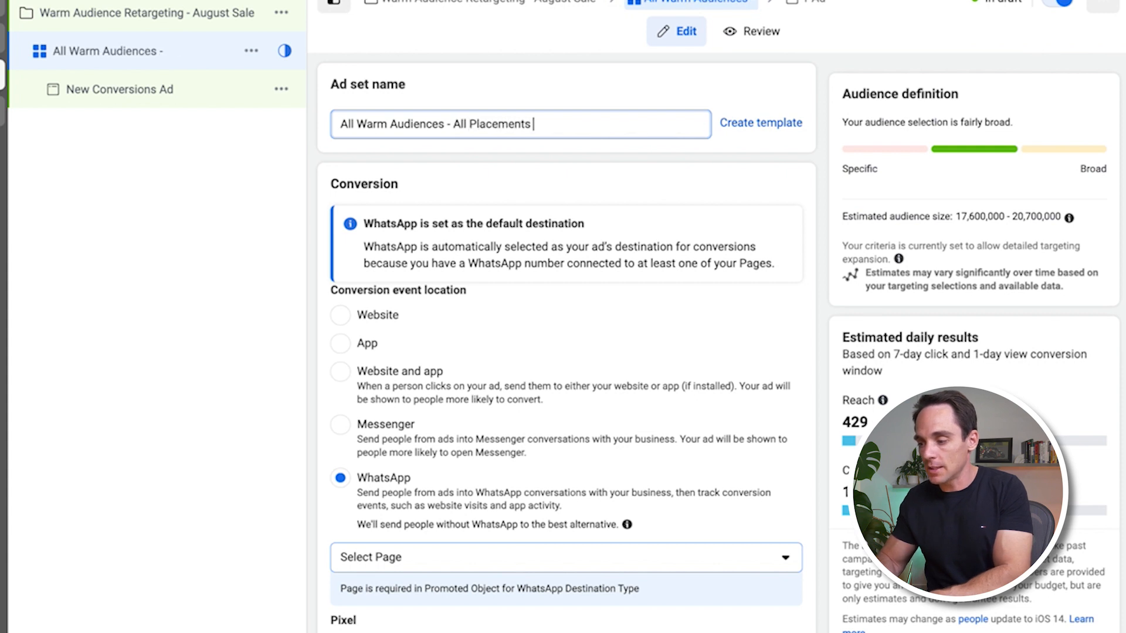
Set the conversion event location of the All Warm Audiences - All Placements ad set to Website.
scroll(628, 213, "down", 3)
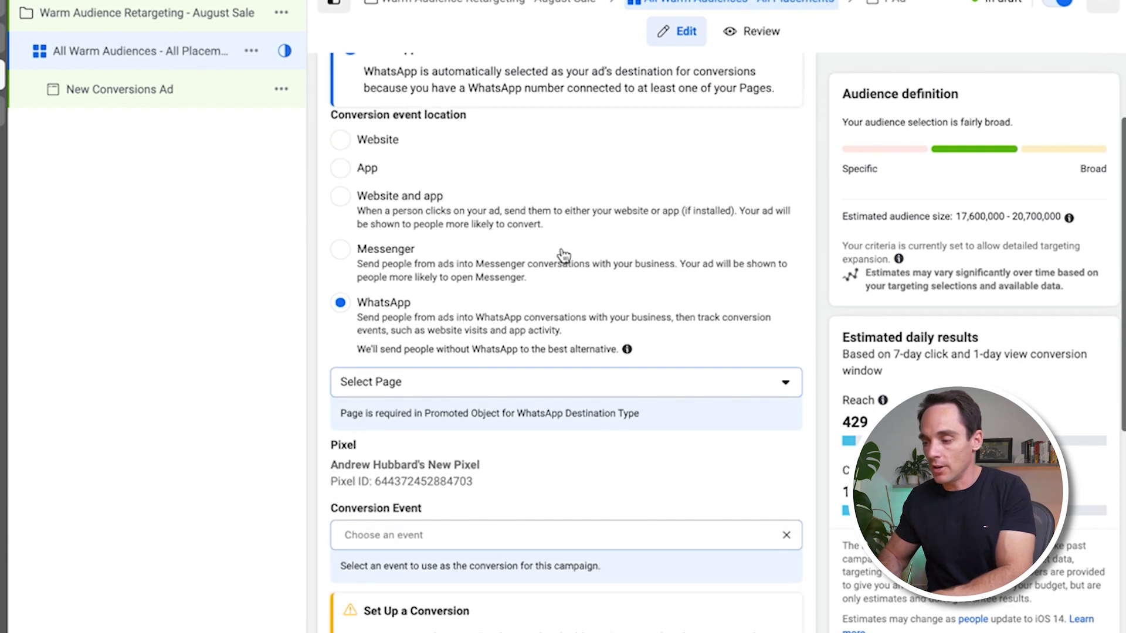
scroll(409, 207, "up", 1)
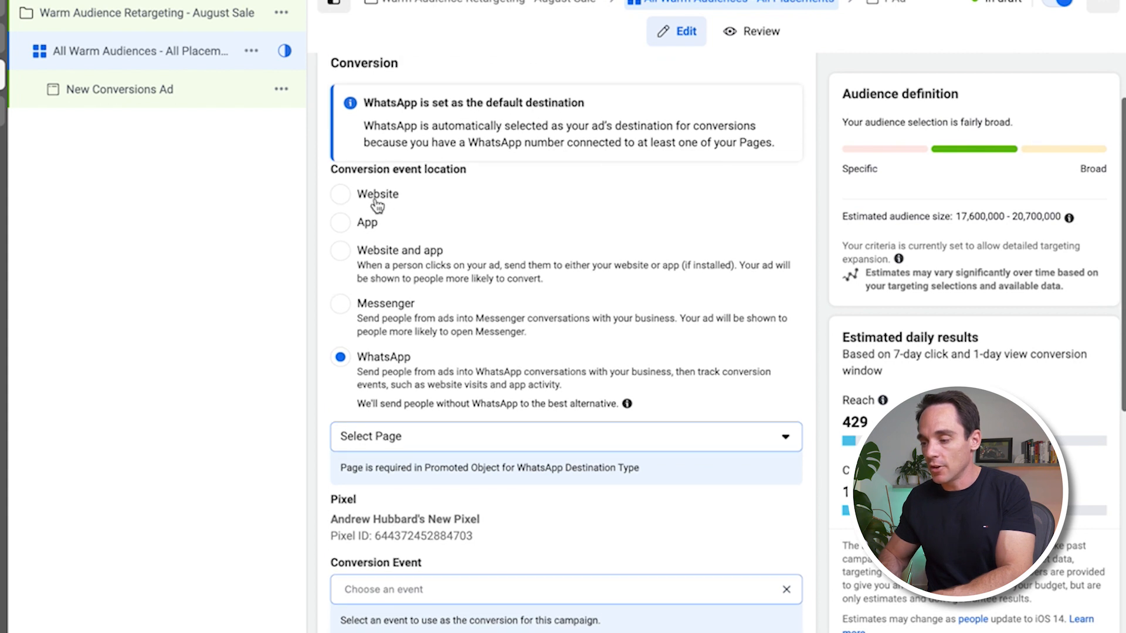
left_click(375, 196)
scroll(373, 166, "up", 1)
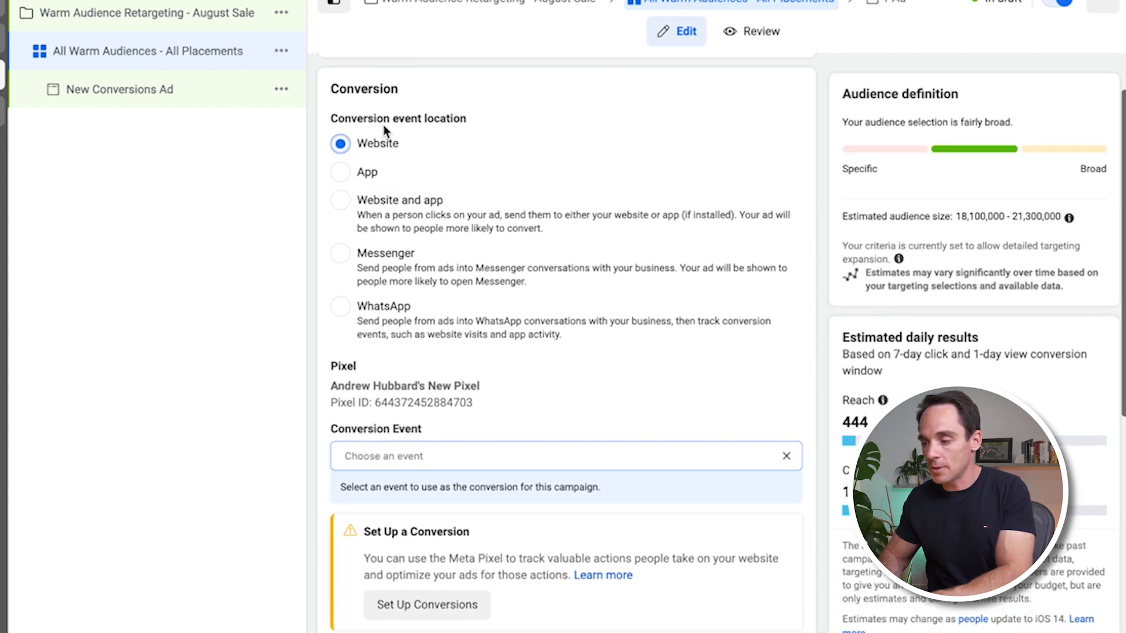
Choose Lead as the conversion event for the ad set's pixel.
left_click(735, 455)
scroll(714, 428, "down", 3)
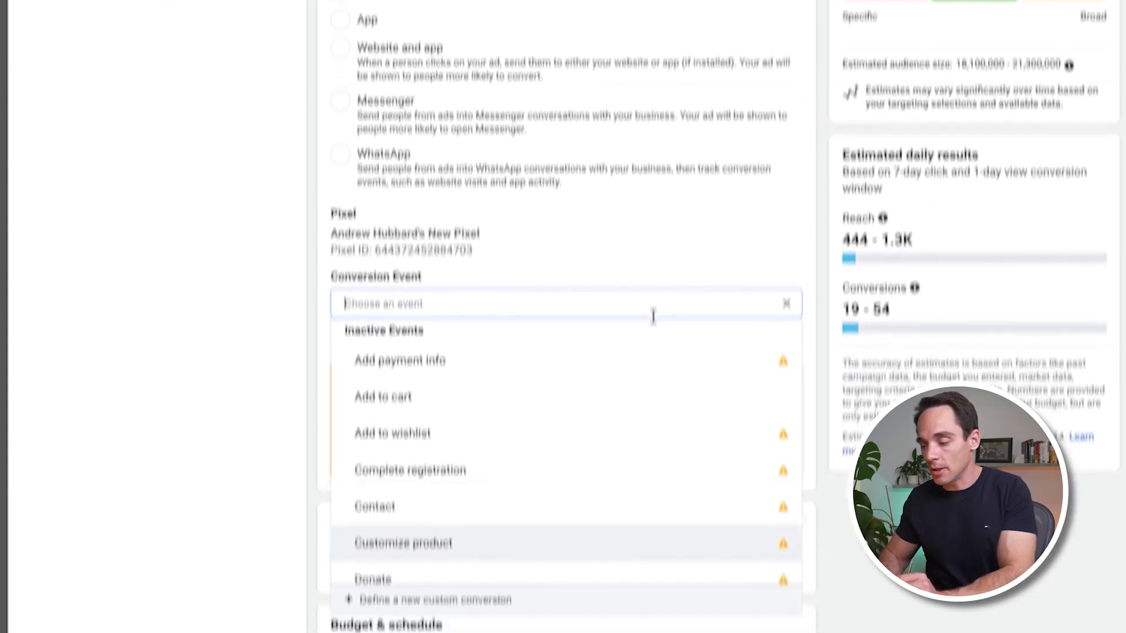
scroll(653, 317, "down", 5)
left_click(596, 355)
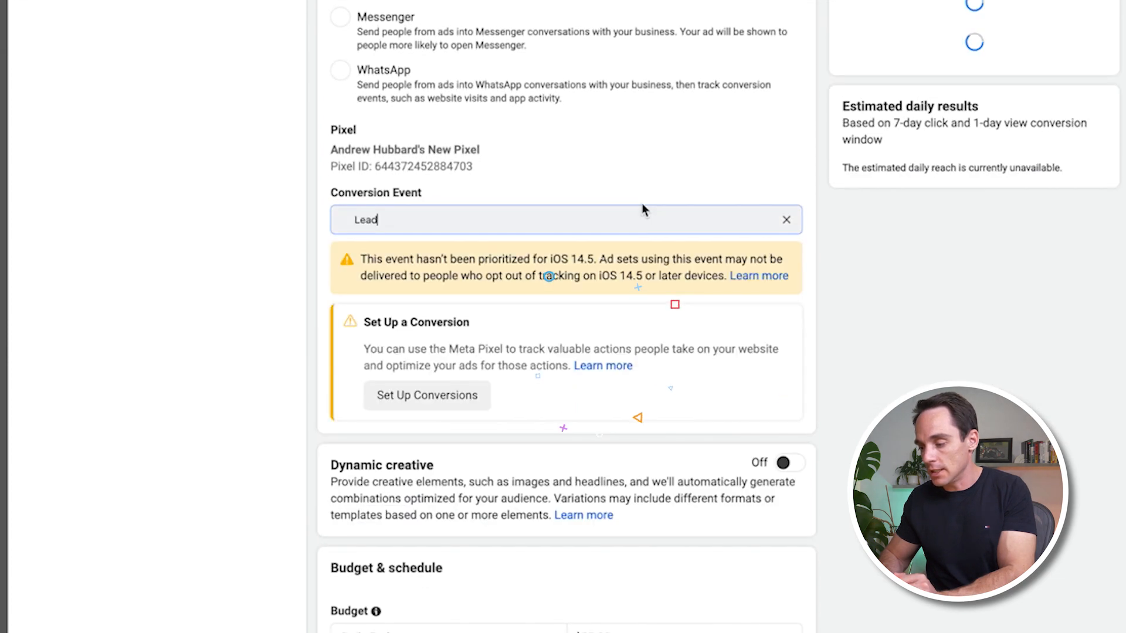
left_click(649, 154)
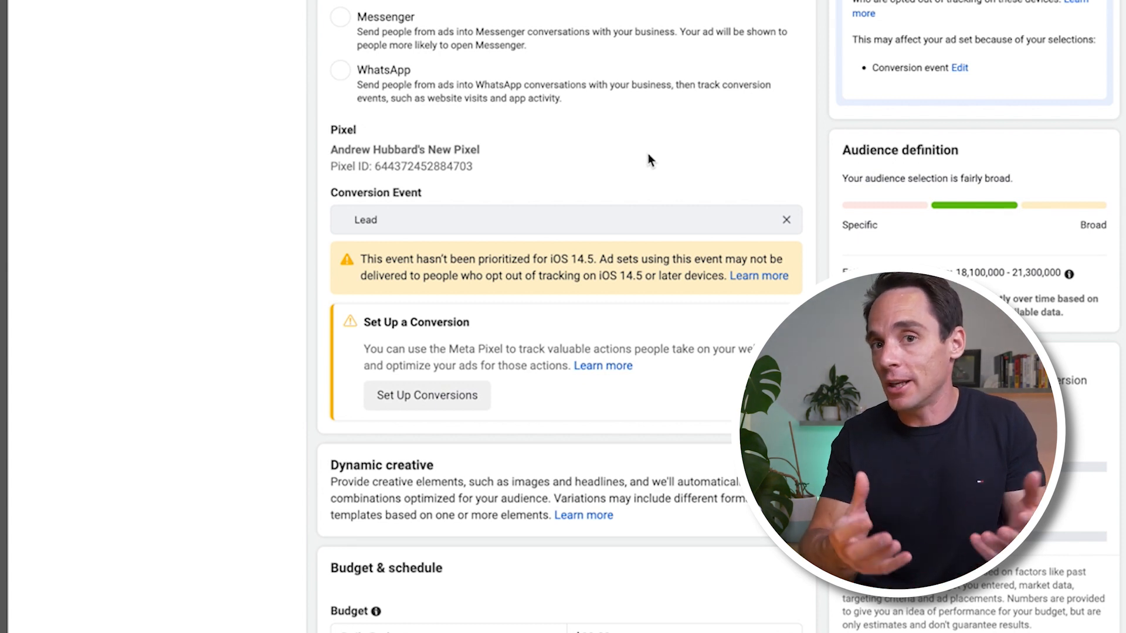
scroll(562, 226, "down", 3)
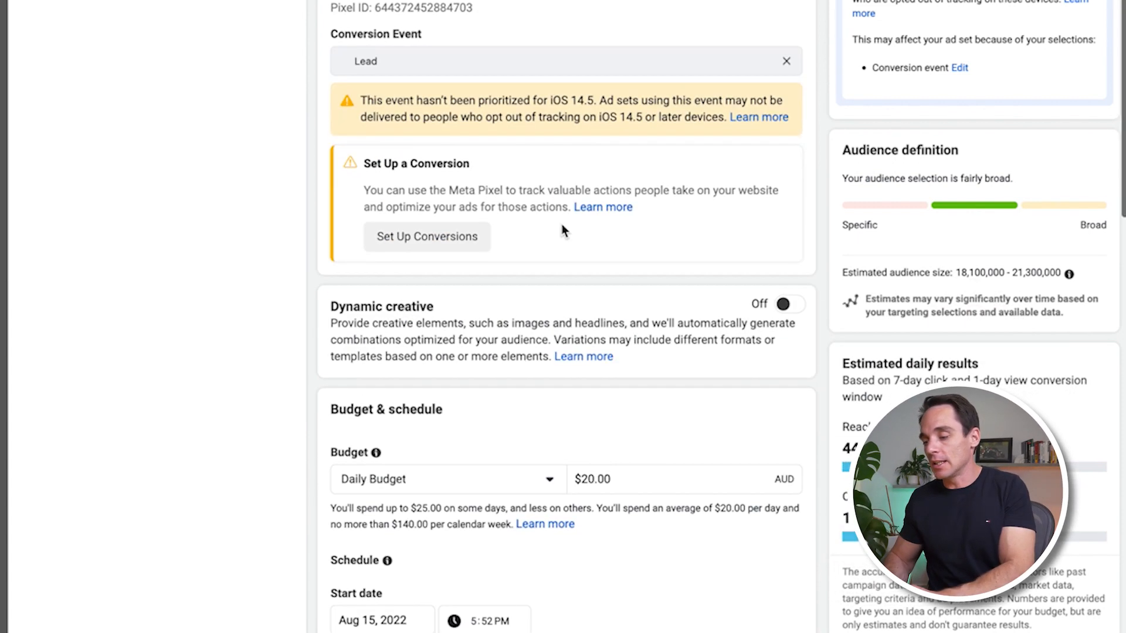
left_click_drag(362, 101, 762, 117)
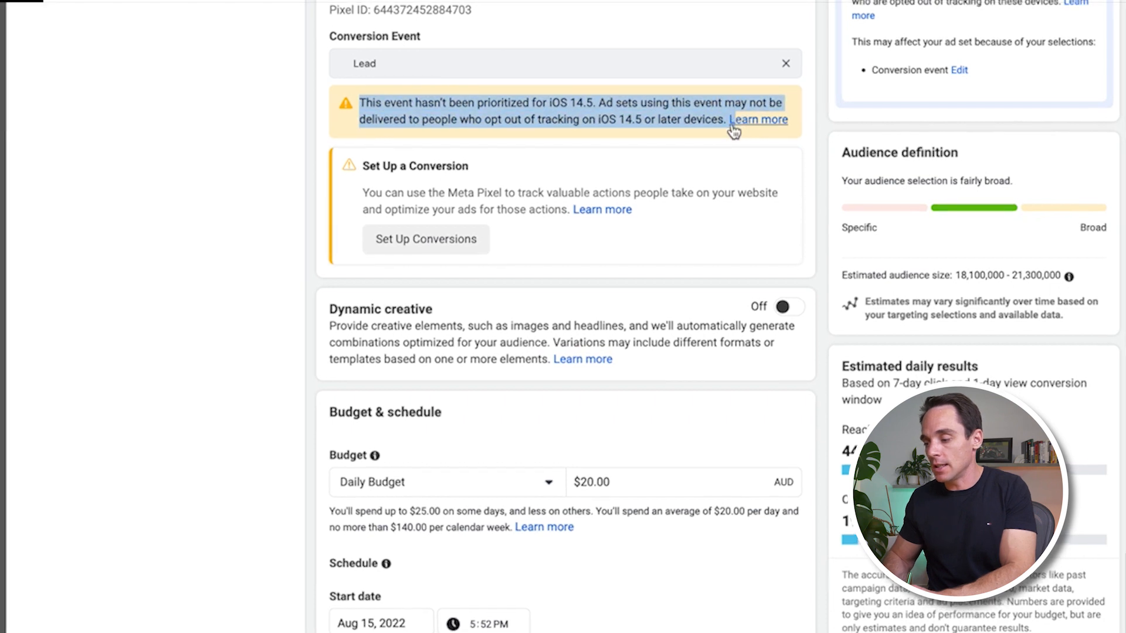
left_click(699, 114)
Add the existing All Website Visitors - 180d custom audience to the ad set's targeting.
scroll(613, 170, "down", 5)
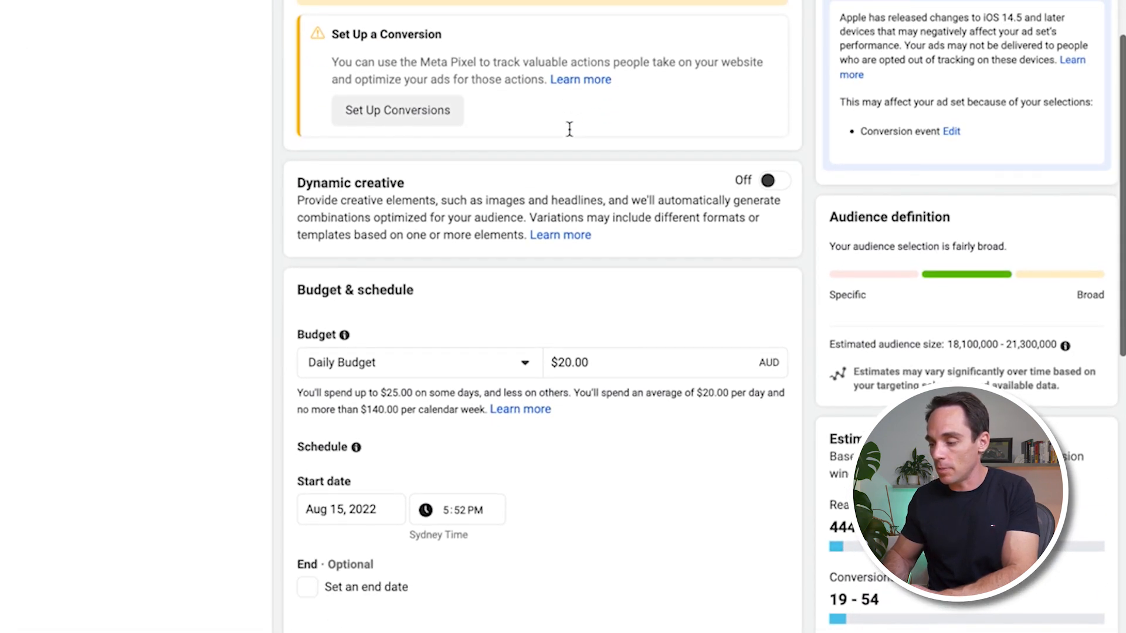
scroll(572, 141, "down", 1)
scroll(578, 264, "down", 5)
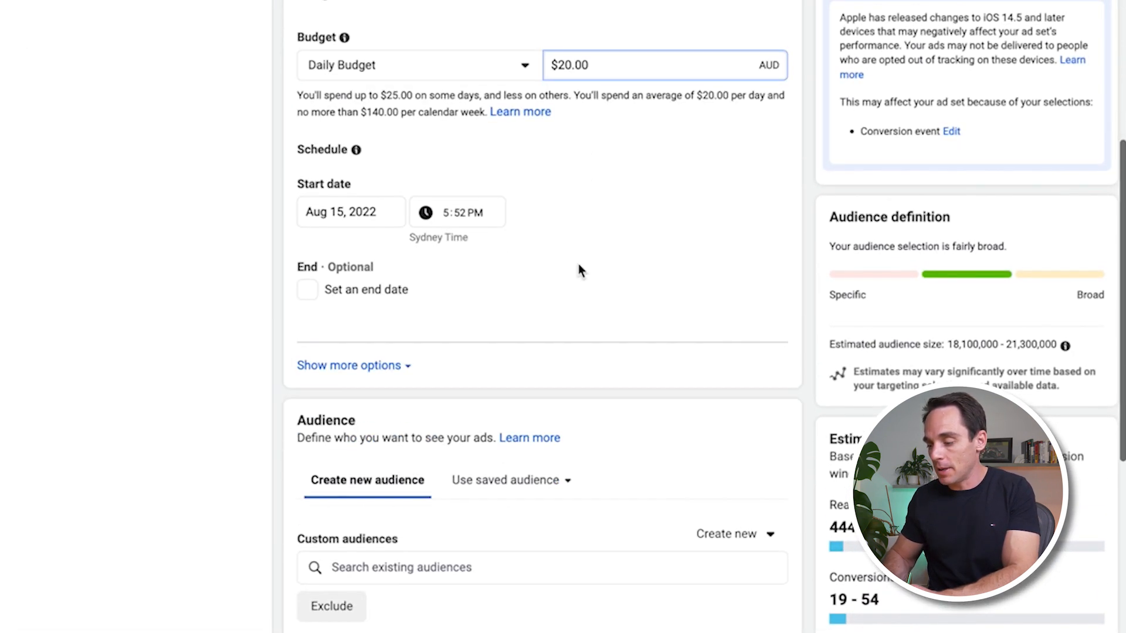
scroll(580, 270, "down", 3)
left_click(509, 154)
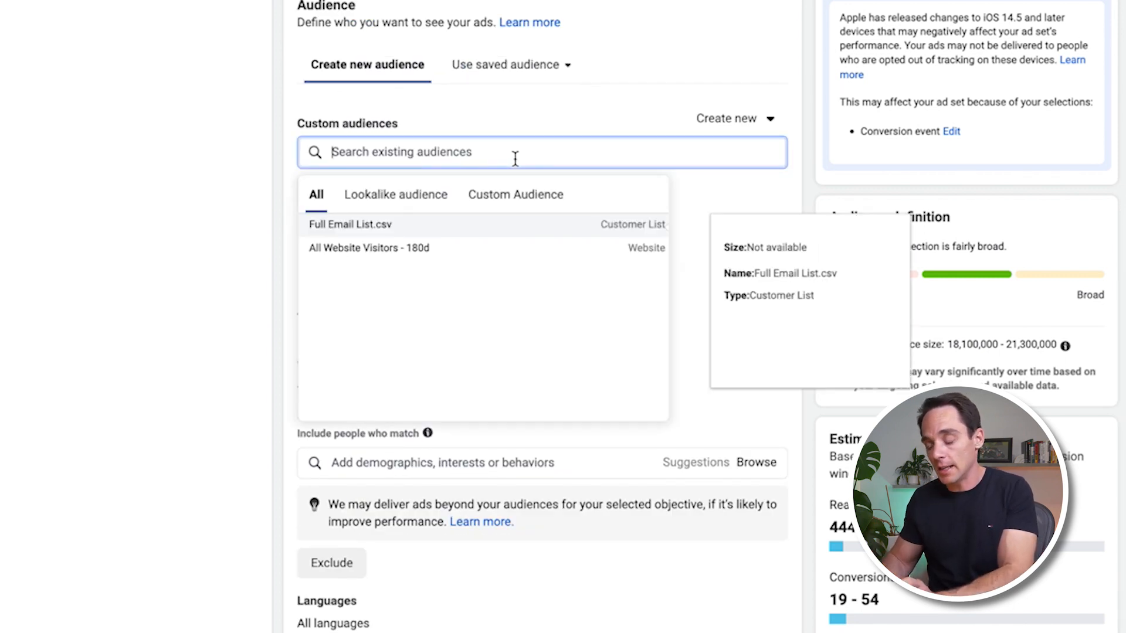
left_click(420, 251)
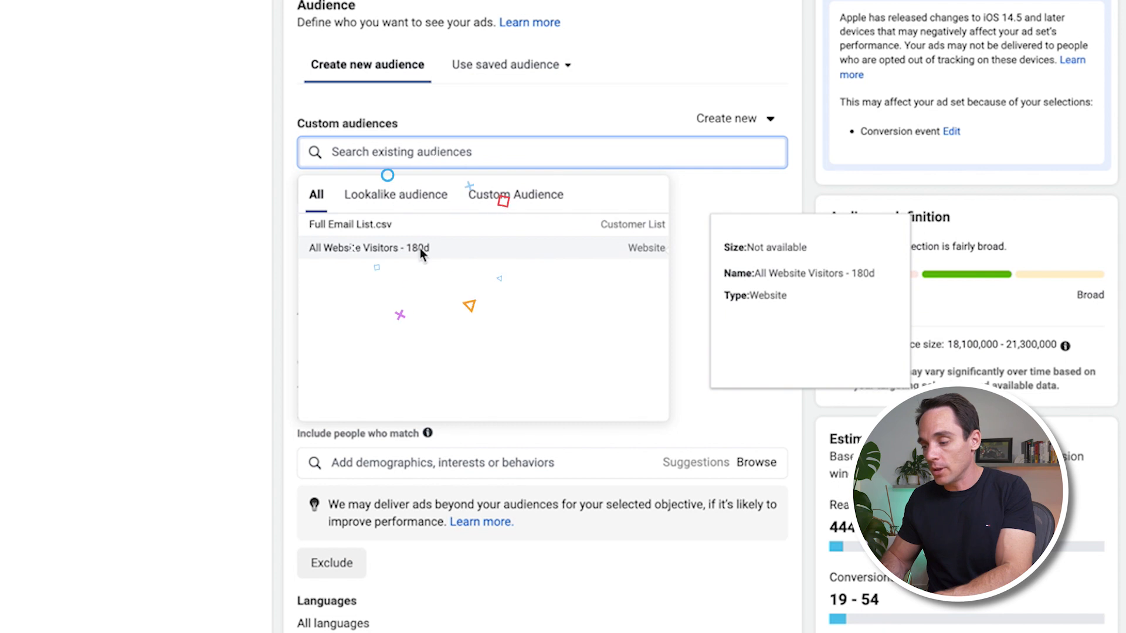
left_click(540, 116)
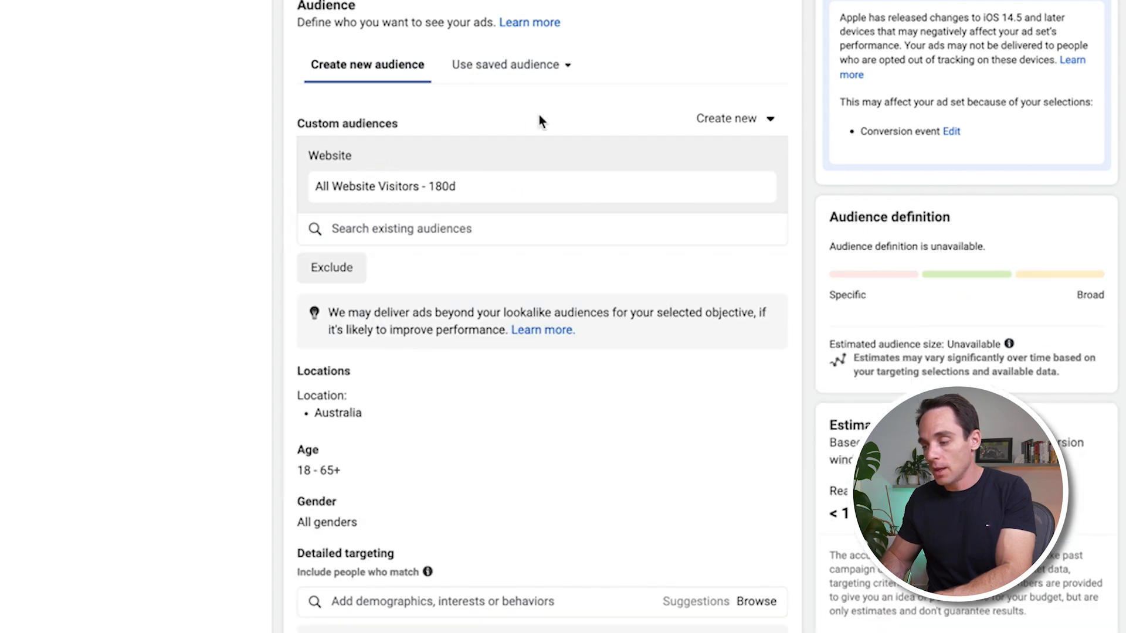
Check which other existing custom audiences are available and review the ad set's budget, schedule and audience settings.
left_click(489, 226)
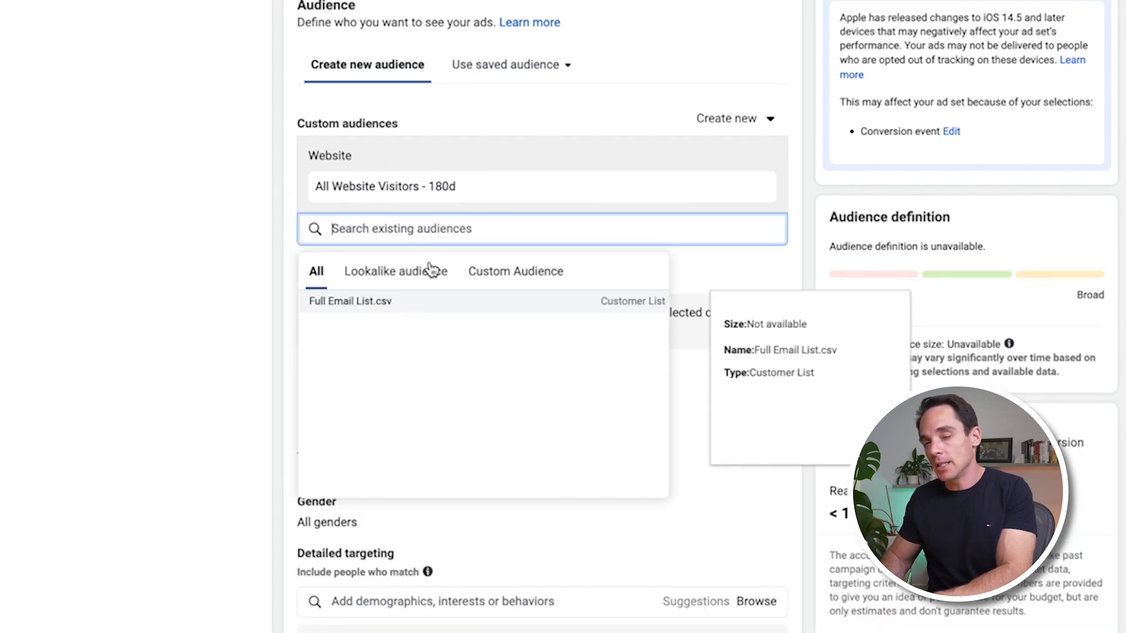
left_click(510, 118)
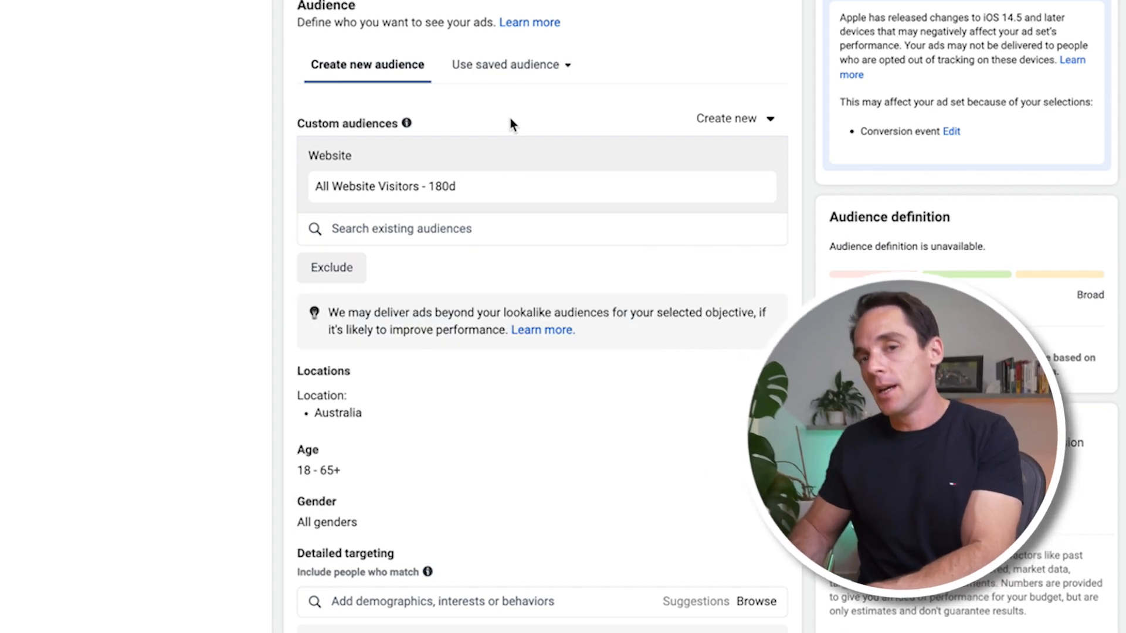
scroll(510, 118, "up", 10)
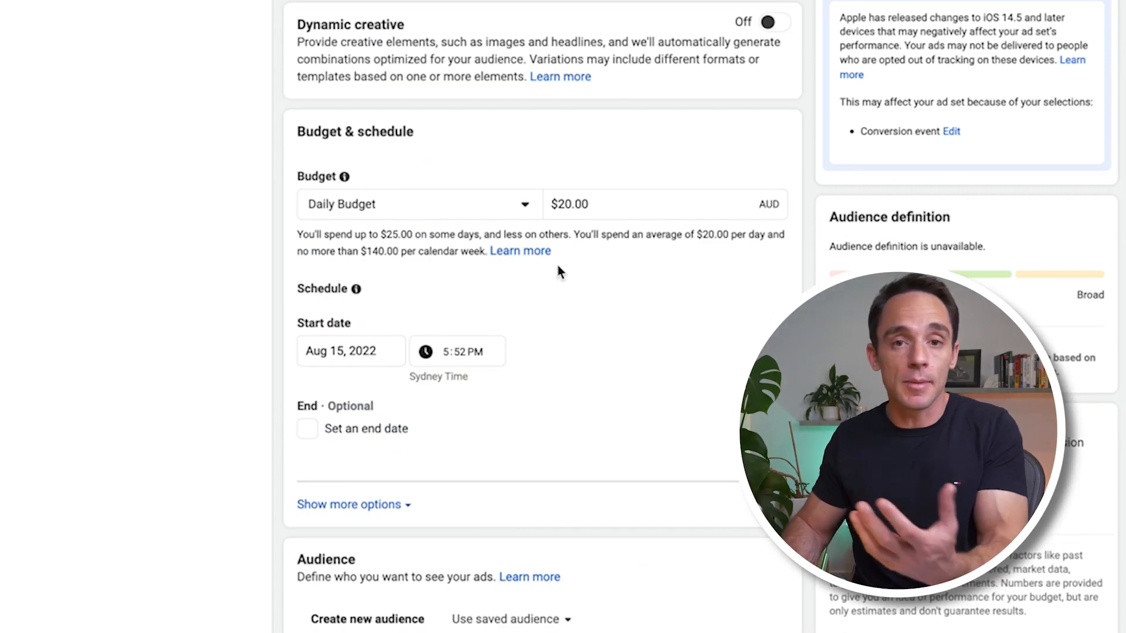
scroll(557, 311, "down", 3)
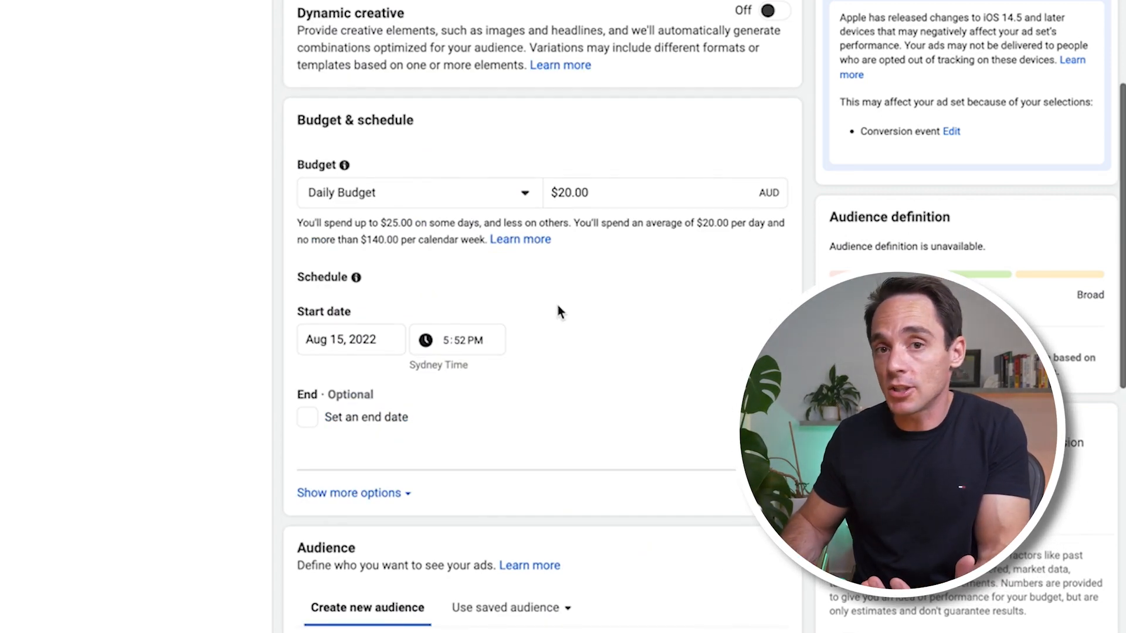
scroll(557, 310, "down", 2)
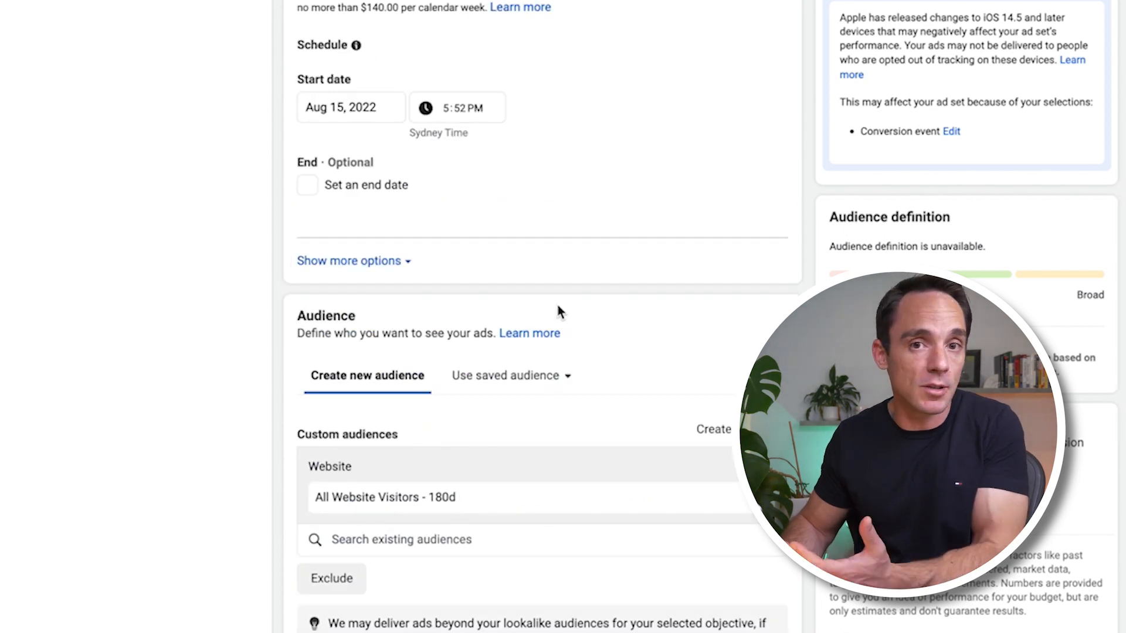
scroll(557, 311, "down", 6)
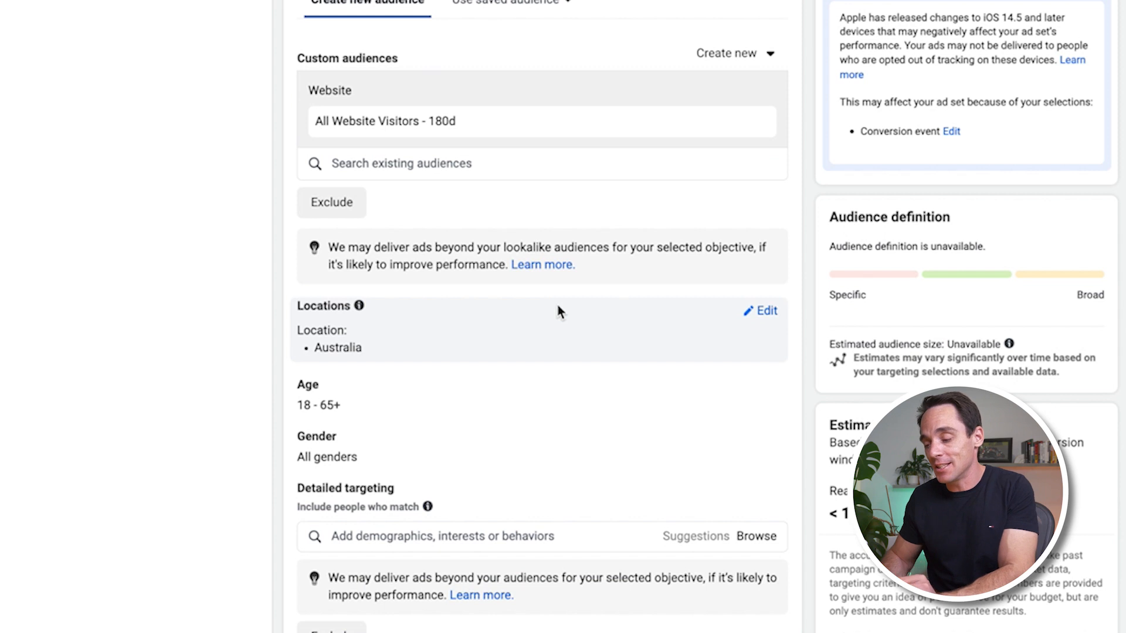
scroll(558, 306, "down", 1)
left_click(477, 134)
scroll(478, 176, "up", 2)
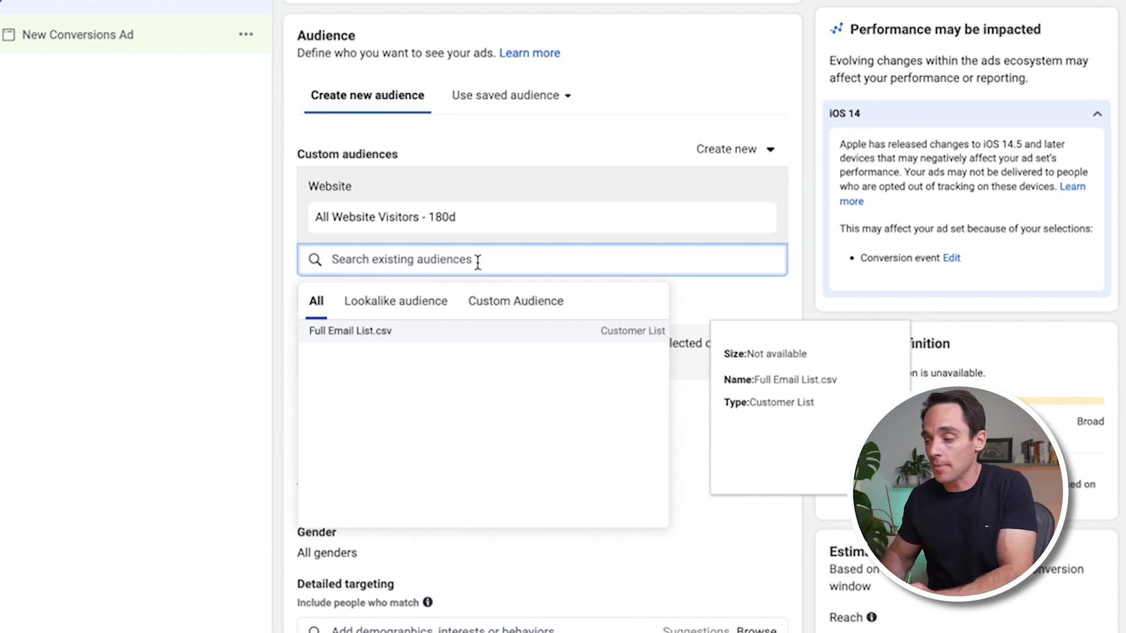
Start a new custom audience from the ad set with Facebook page as its source.
left_click(722, 149)
left_click(716, 190)
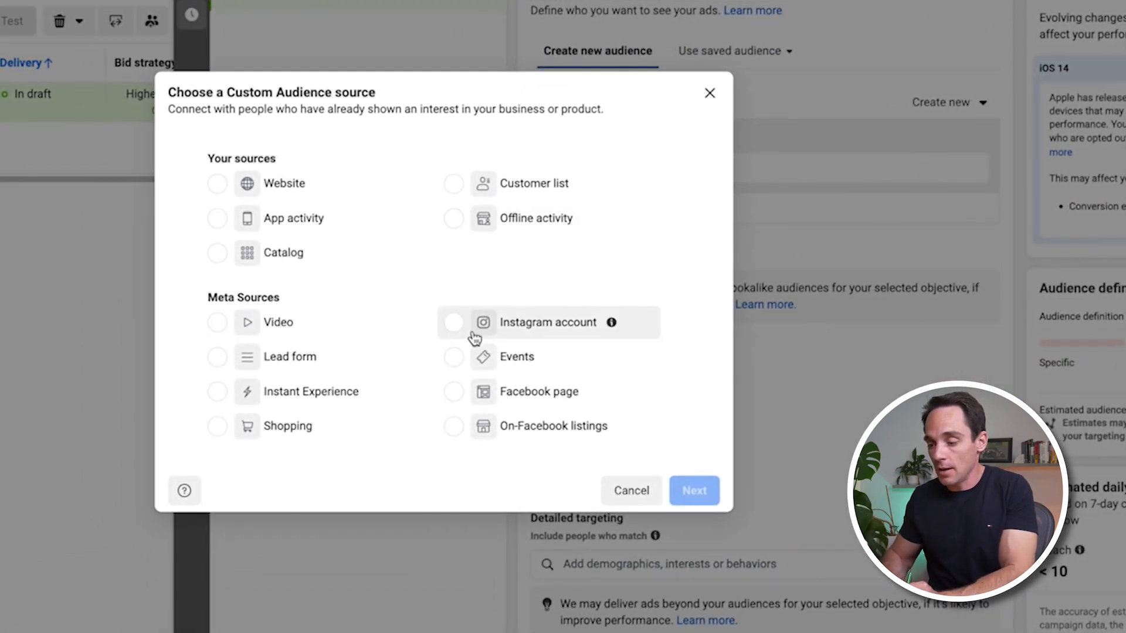
left_click(454, 391)
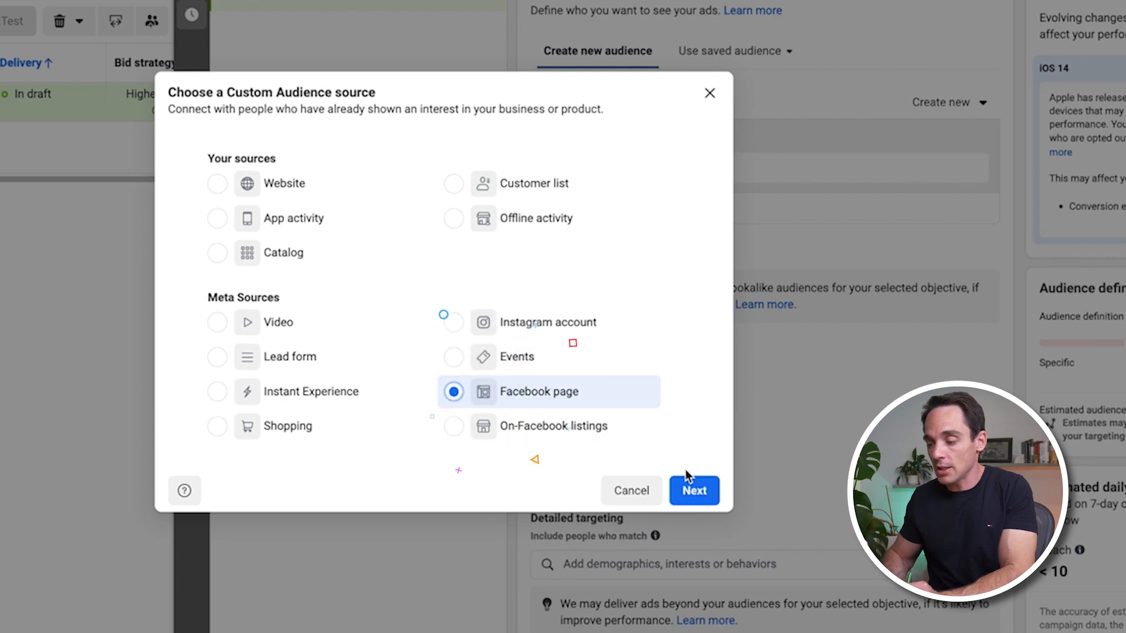
left_click(692, 490)
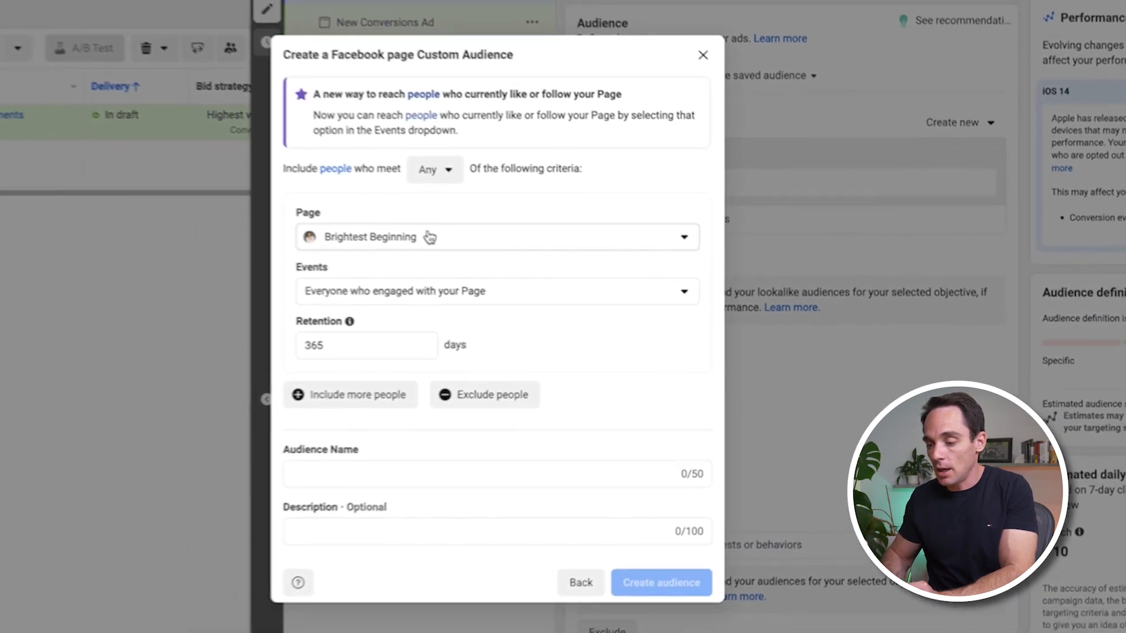
Select the advertiser's own Page as the audience's page and Everyone who engaged with your Page as the event.
left_click(371, 228)
left_click(410, 337)
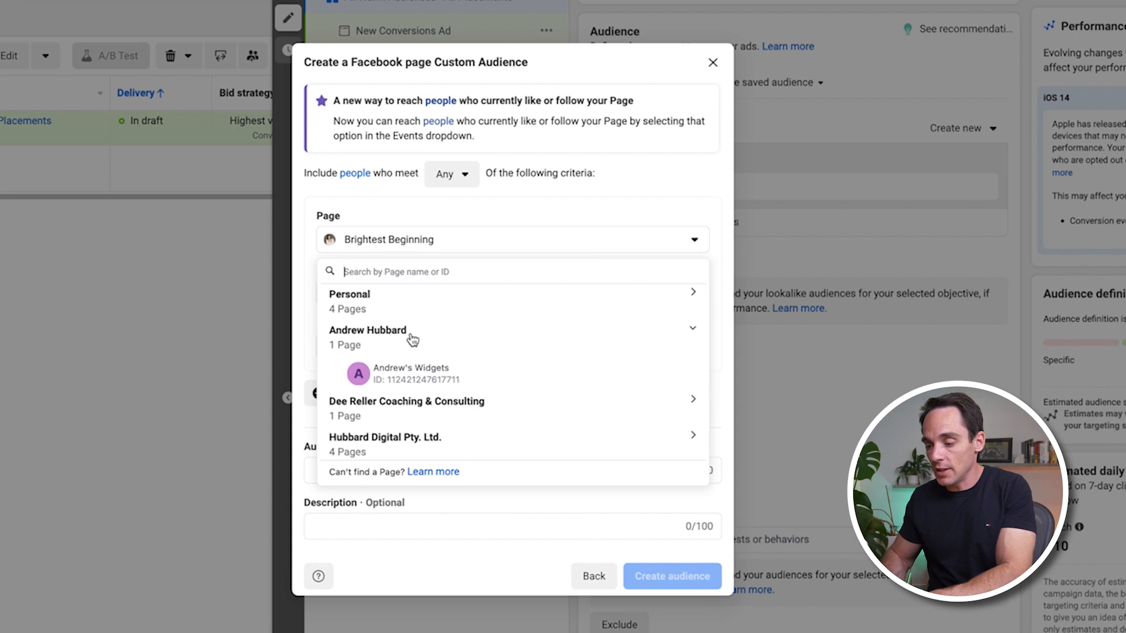
left_click(411, 372)
left_click(366, 297)
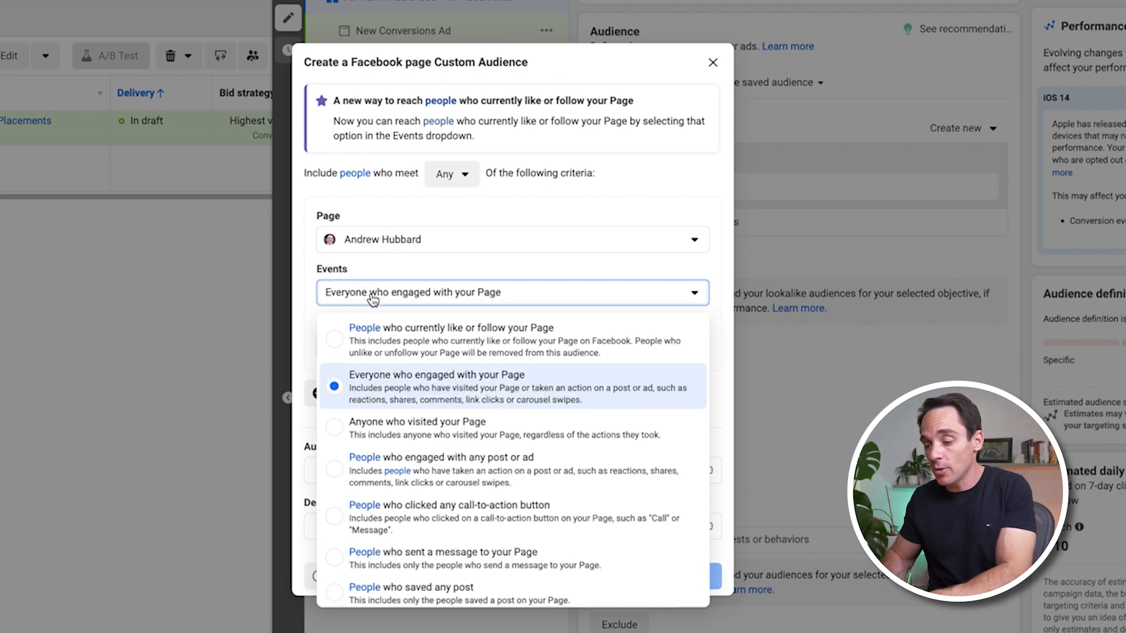
left_click(372, 295)
left_click(413, 291)
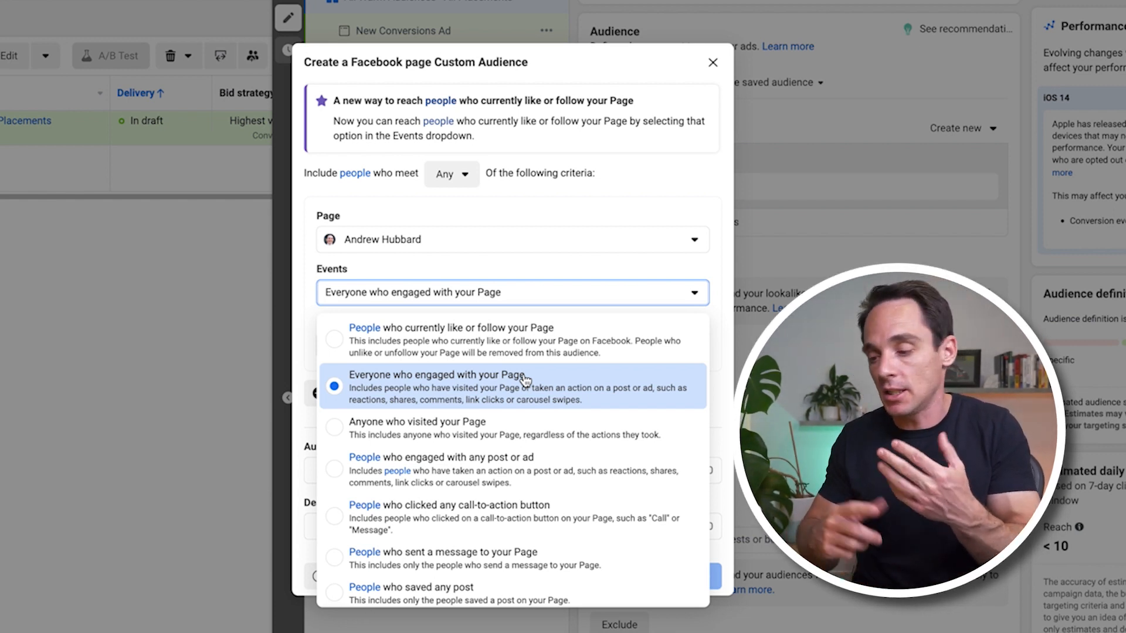
left_click(478, 385)
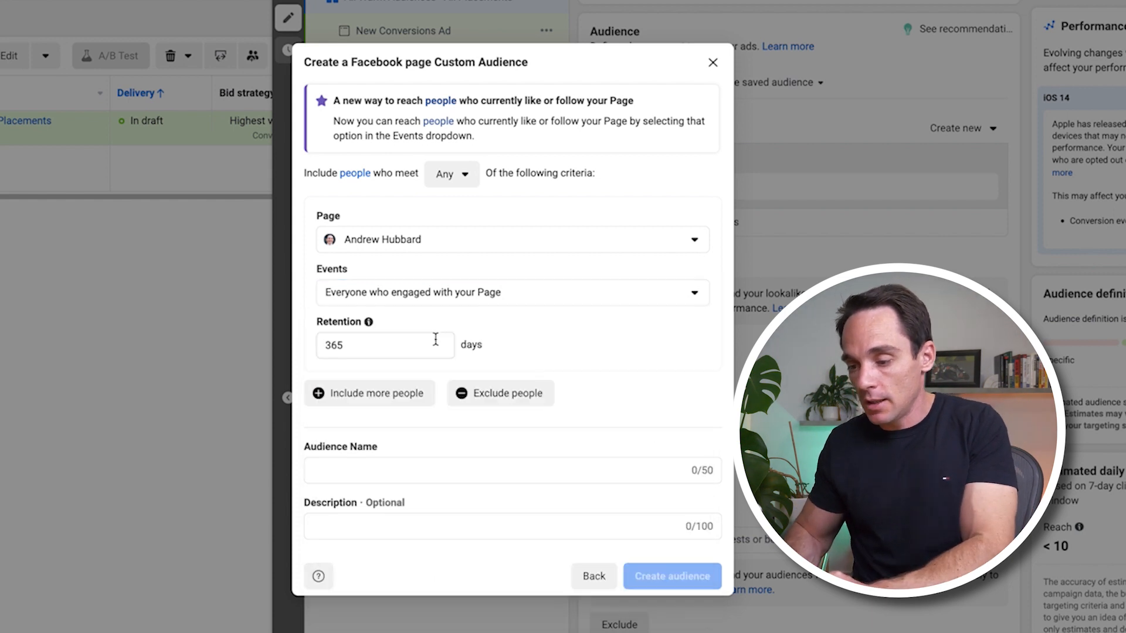
Create the Facebook page audience with 365 days of retention, named All Facebook Page Engagers - 365d.
left_click(408, 344)
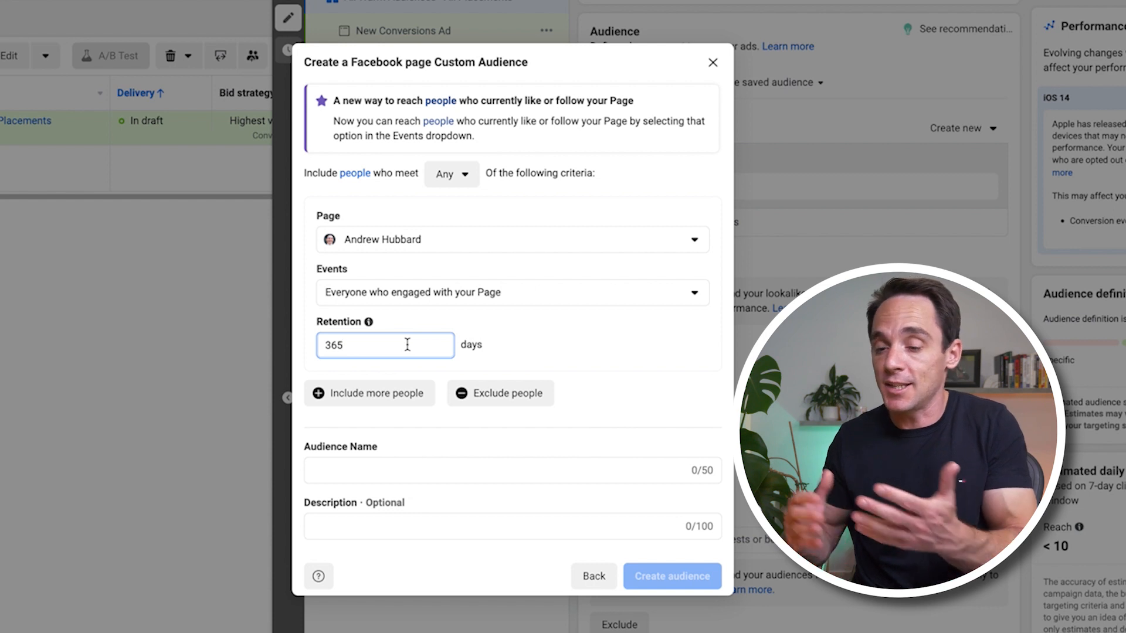
double_click(378, 349)
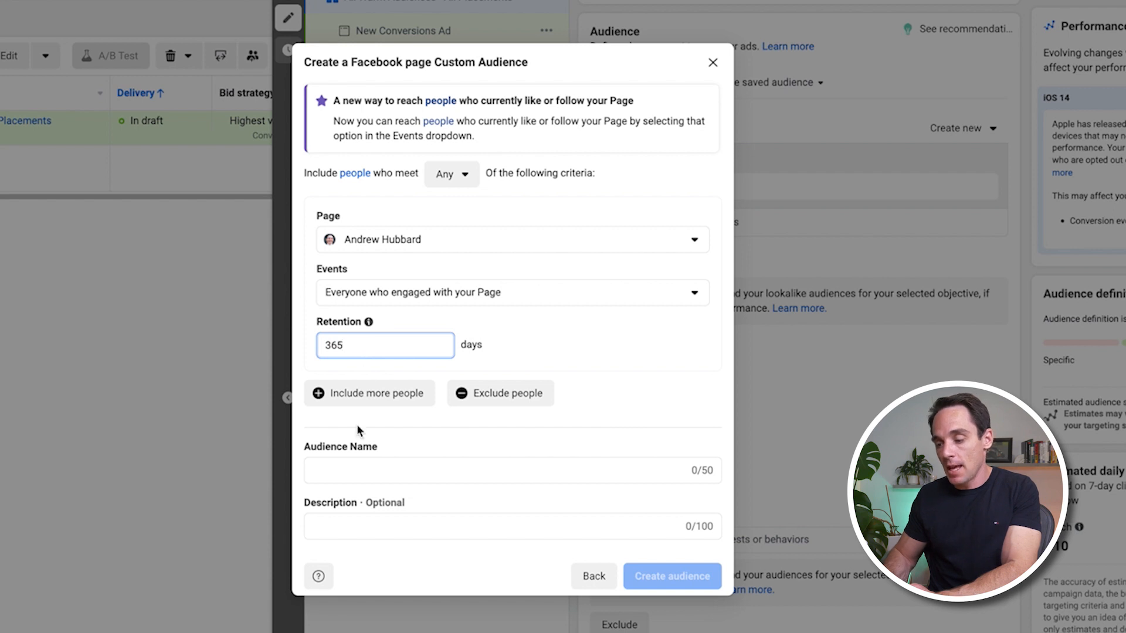
left_click(351, 464)
type("A")
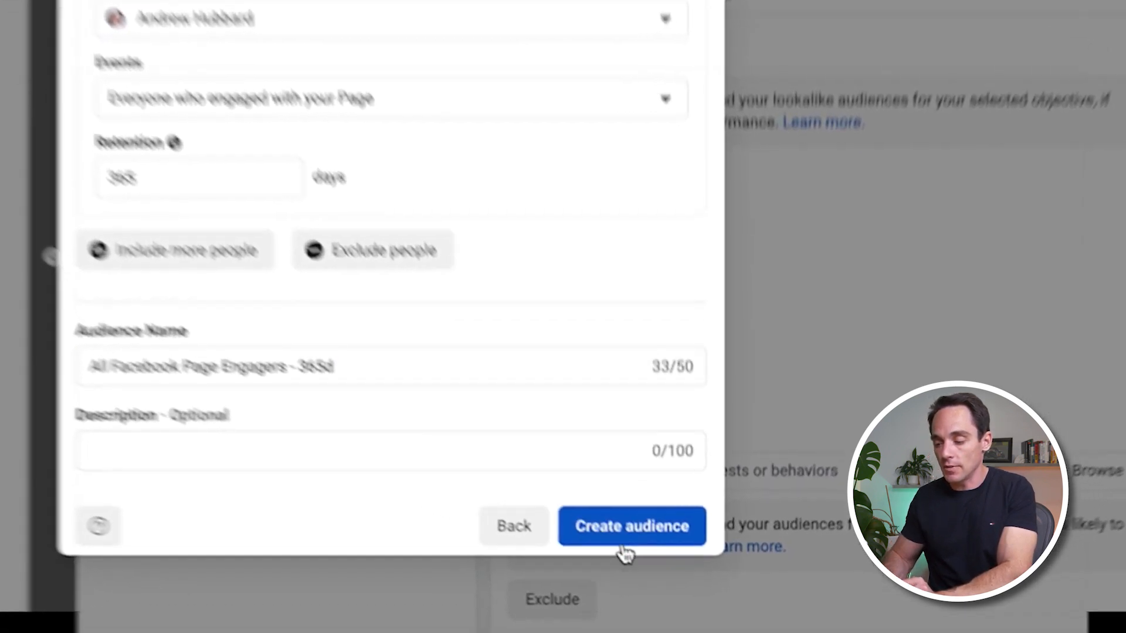
left_click(623, 543)
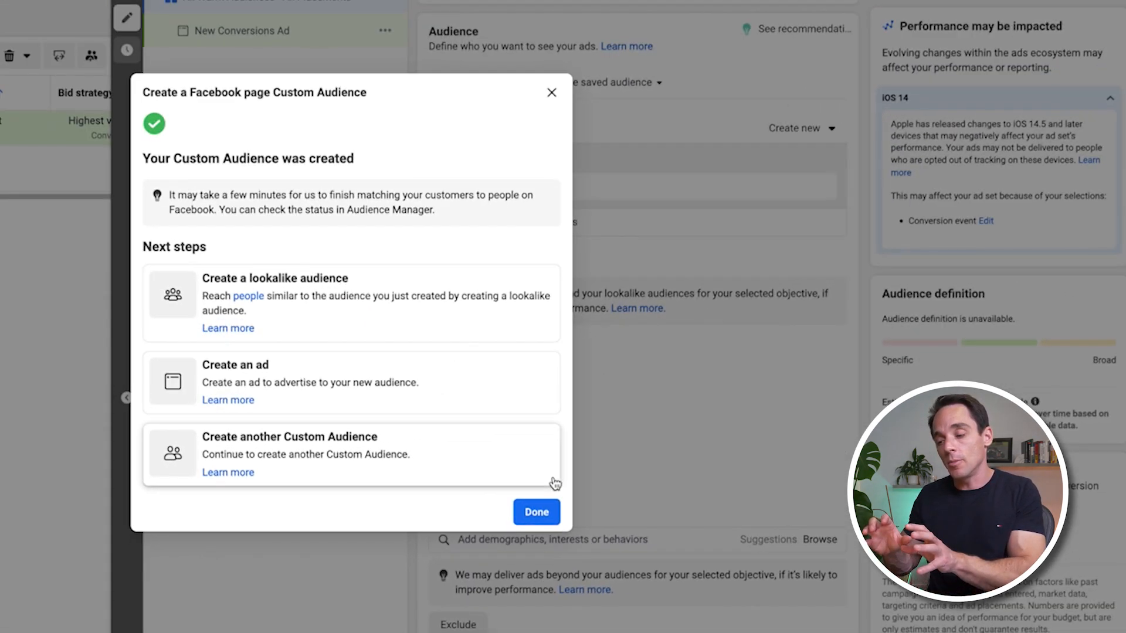
left_click(565, 486)
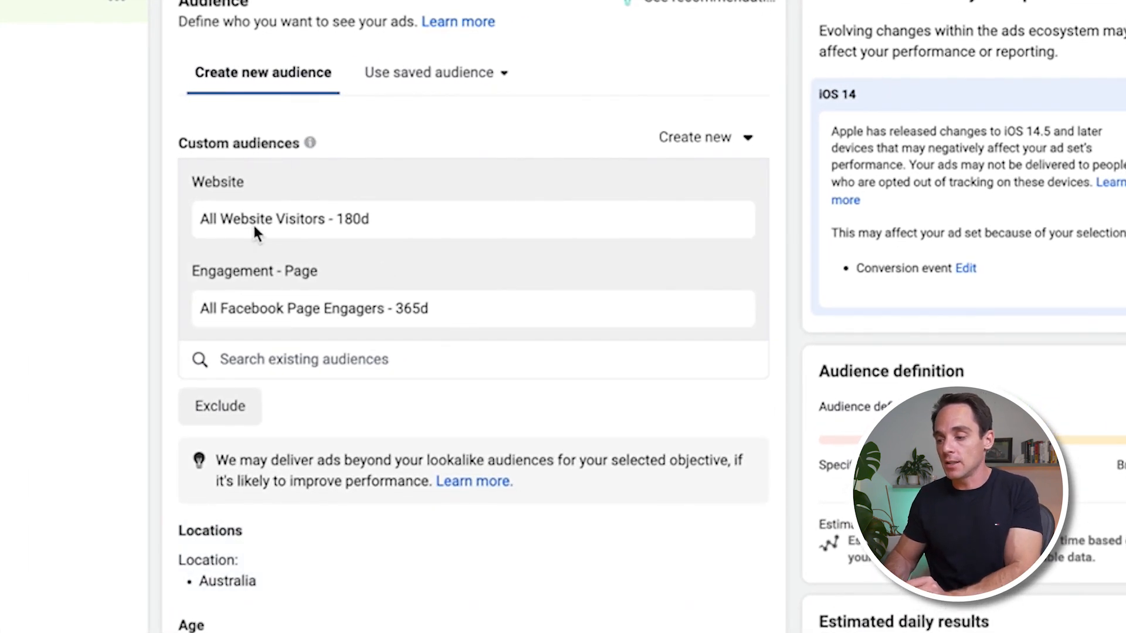
Start another new custom audience for the ad set with Instagram account as its source.
left_click(677, 144)
left_click(692, 194)
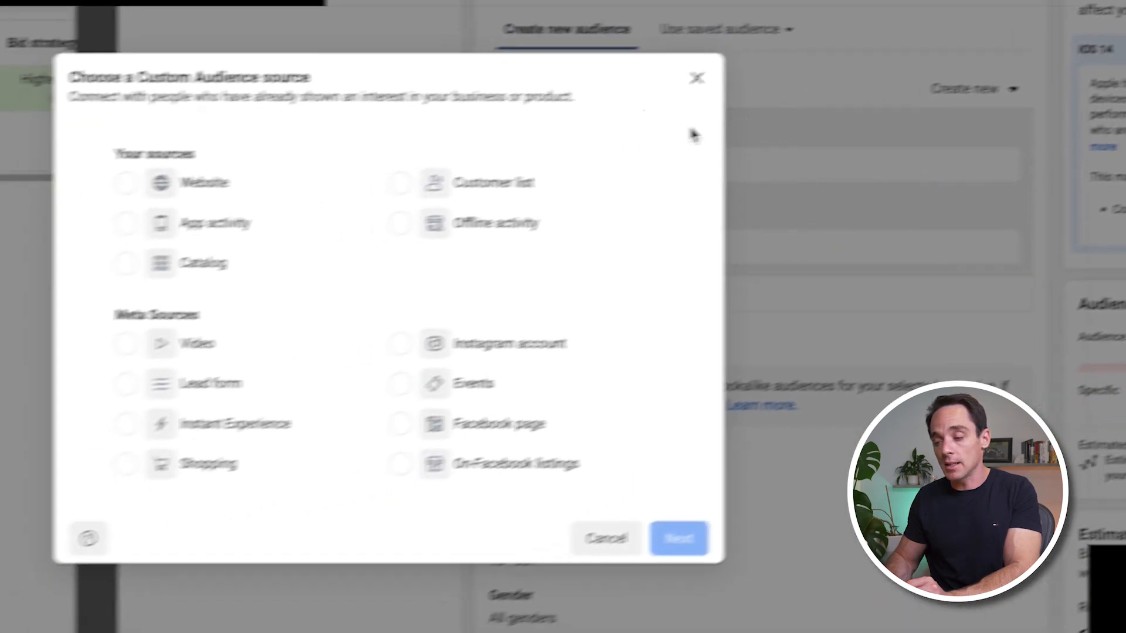
left_click(495, 339)
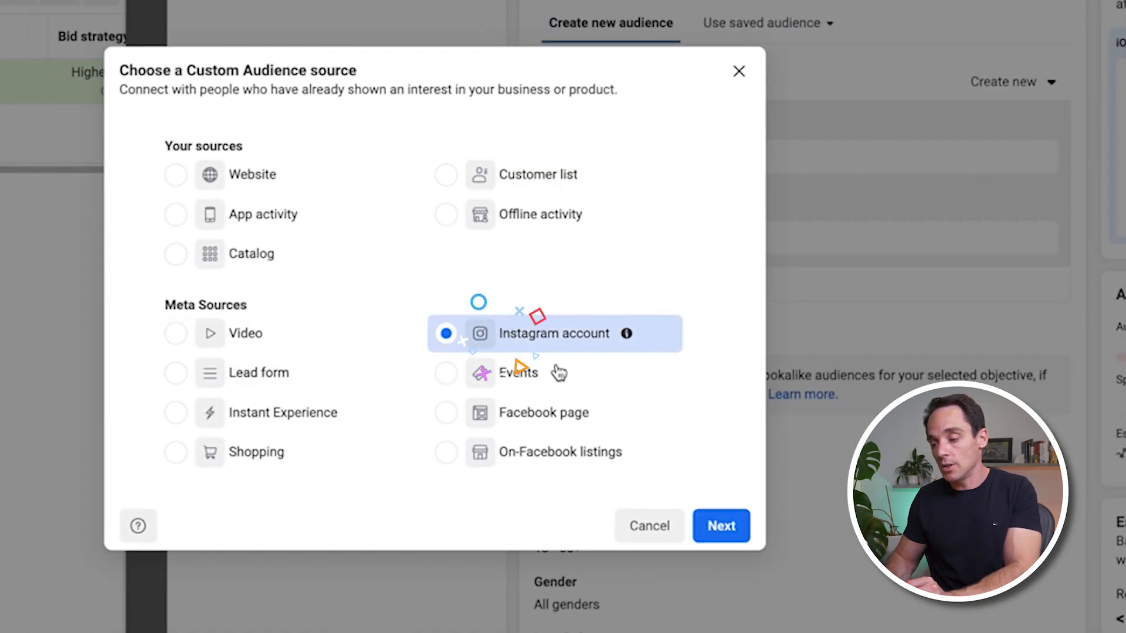
left_click(721, 527)
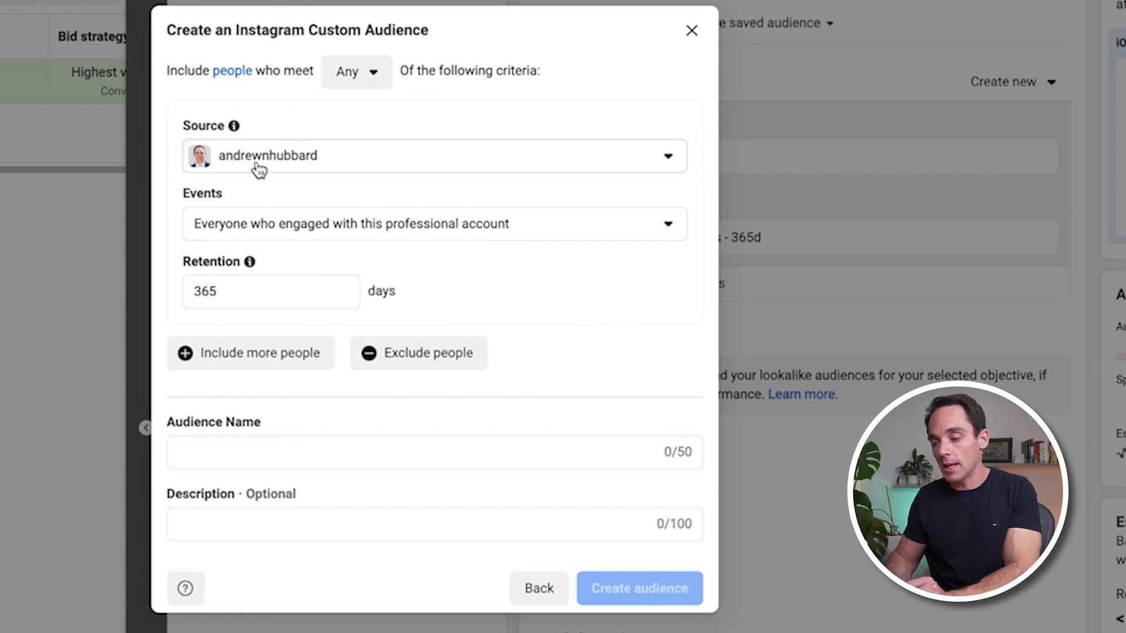
Create the Instagram custom audience with 365 days of retention, named Instagram Engagers - 365d, and close the confirmation.
left_click(349, 286)
left_click(274, 451)
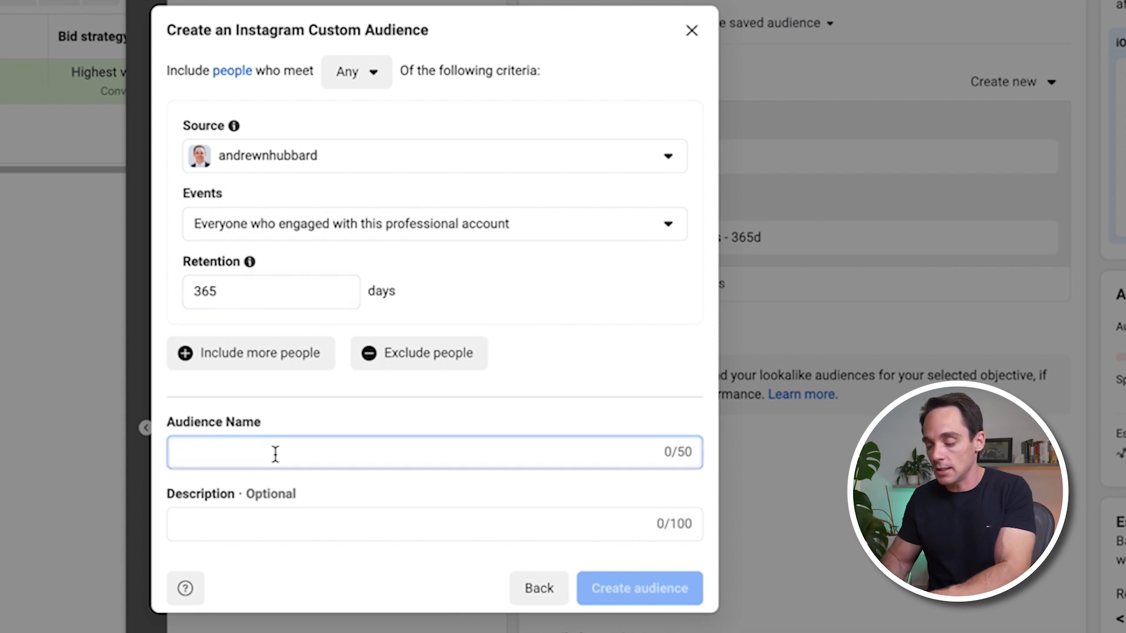
type("Instagram En")
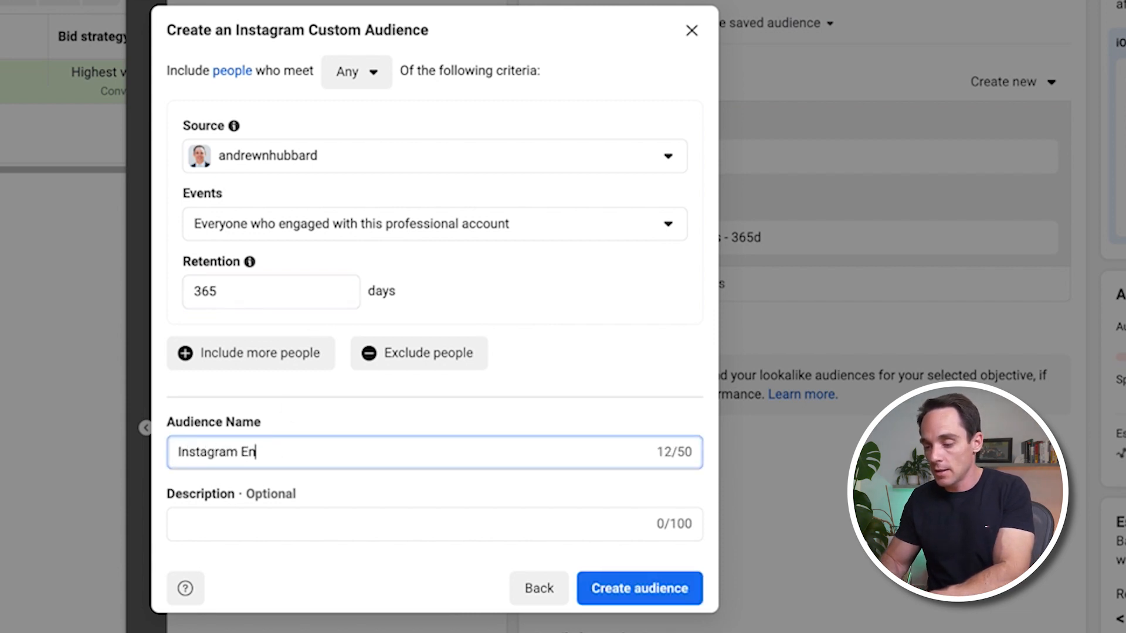
type("gagers - 365d")
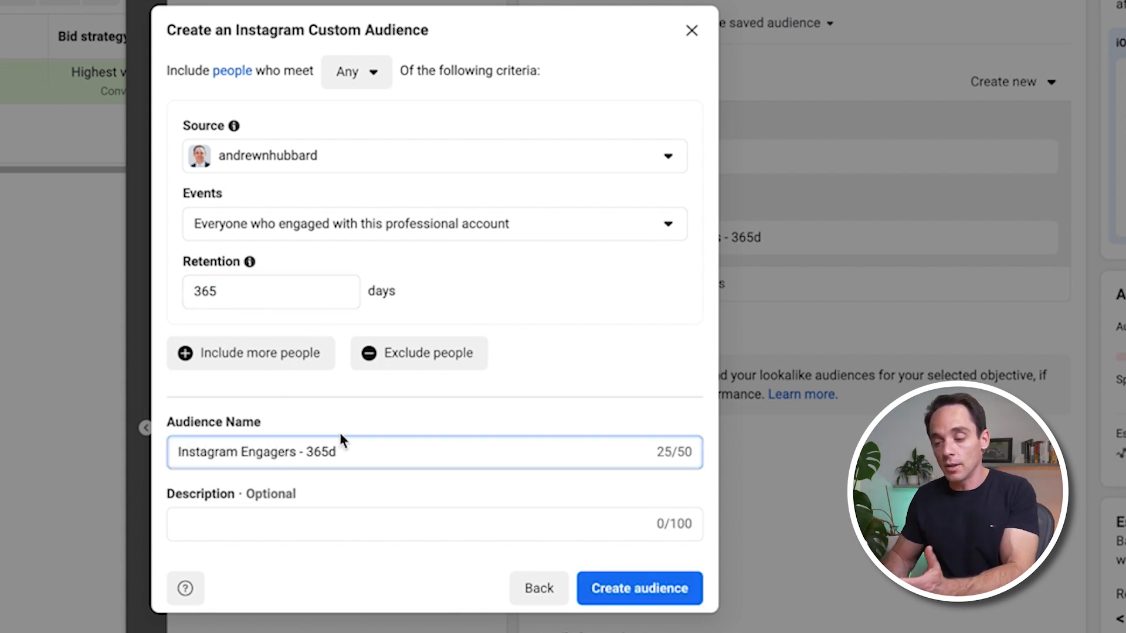
left_click(395, 424)
left_click(671, 598)
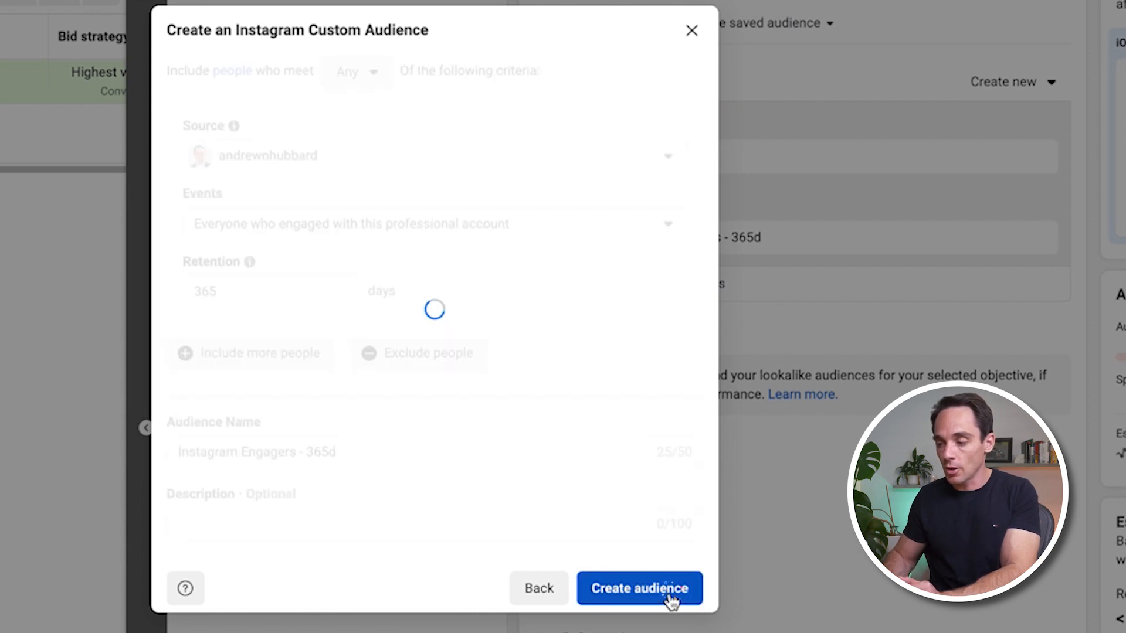
left_click(671, 577)
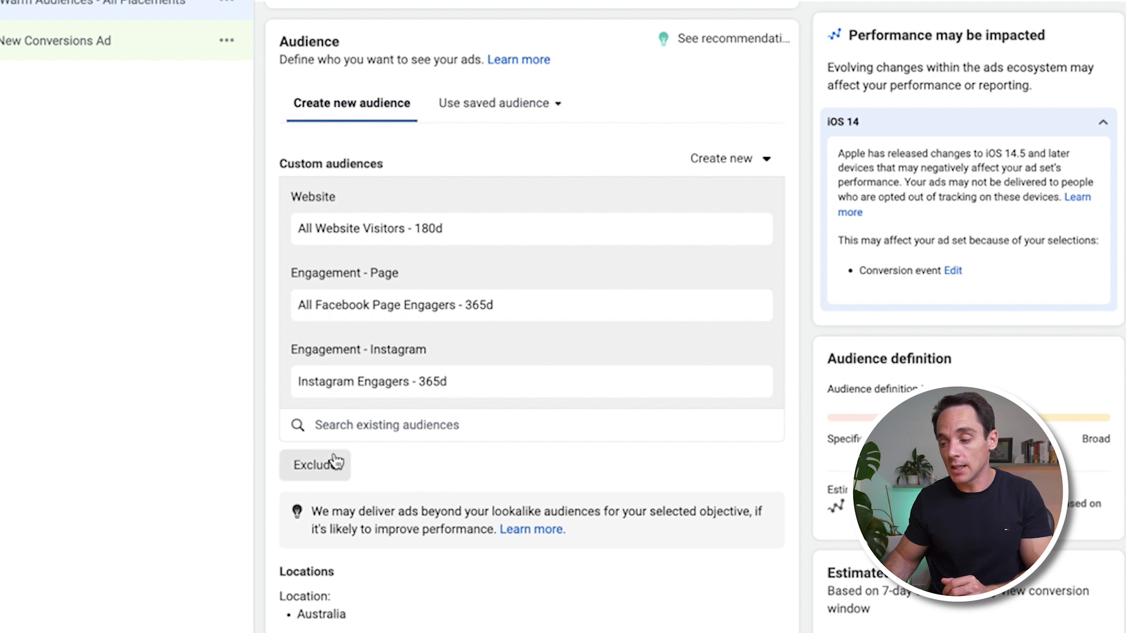
Exclude the customer list Full Email List.csv from the ad set's custom audiences.
left_click(317, 464)
scroll(358, 461, "down", 1)
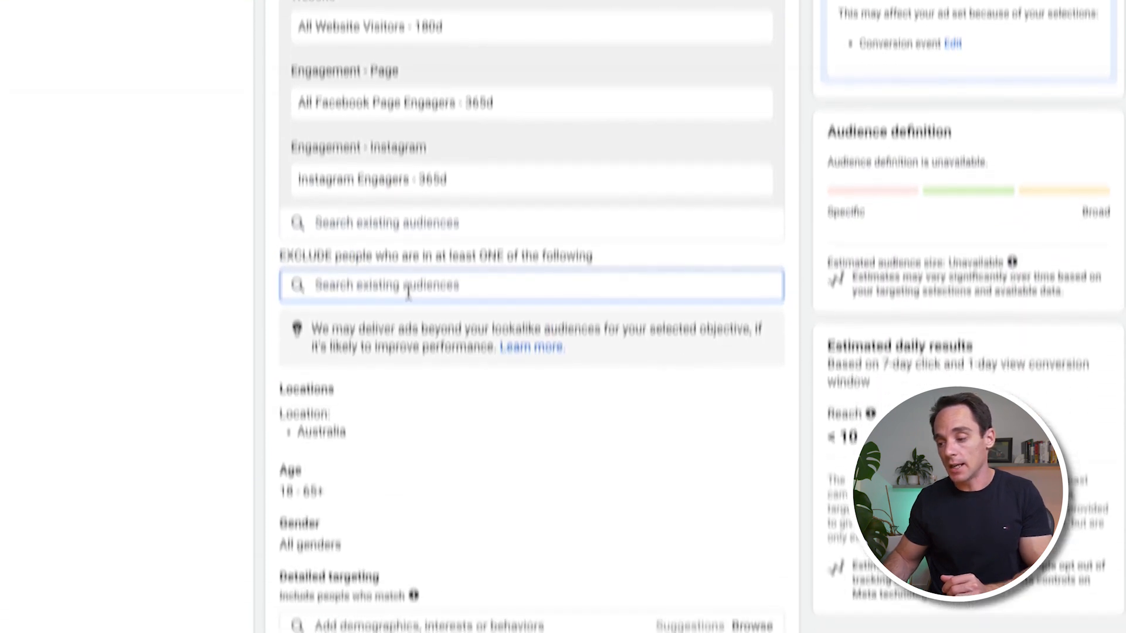
left_click(408, 454)
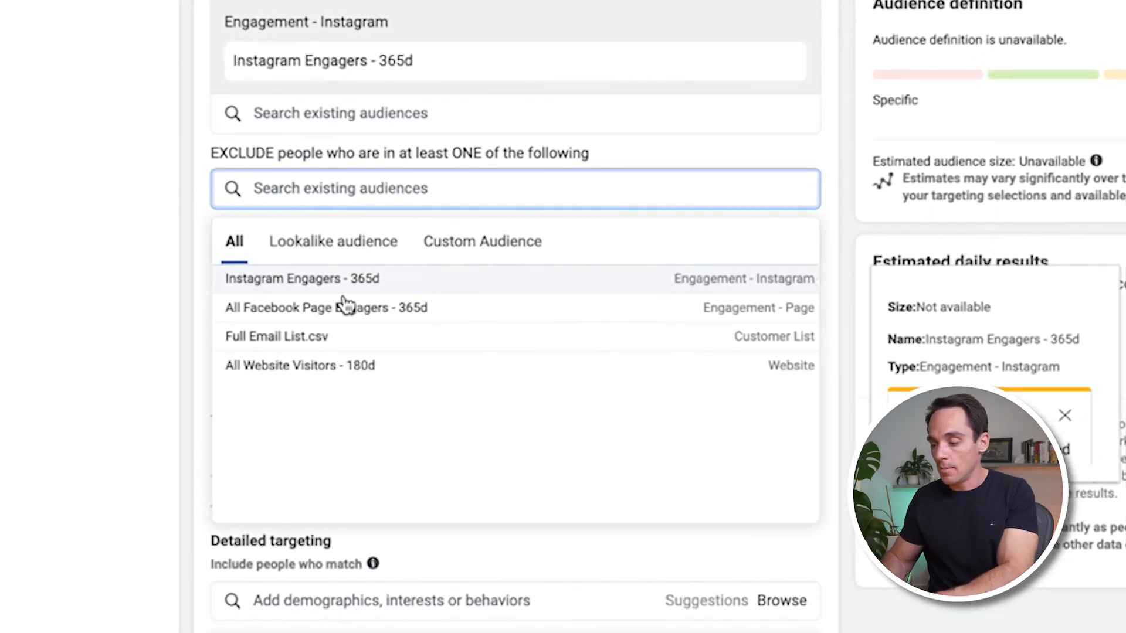
left_click(331, 338)
left_click(136, 130)
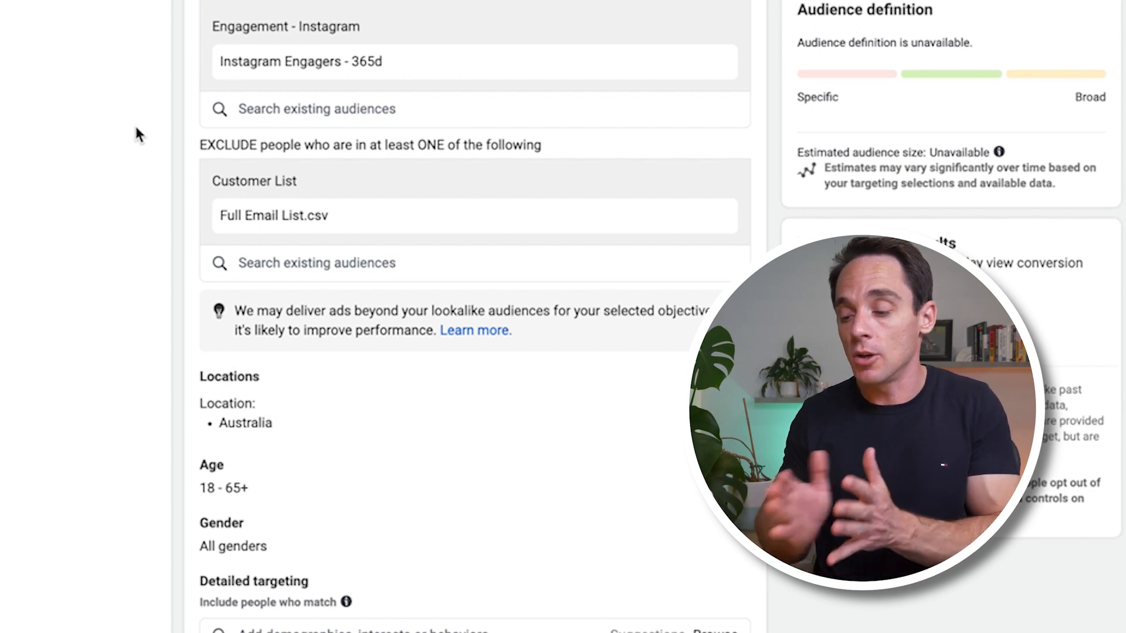
Start another new custom audience for the ad set with Website as its source.
scroll(190, 199, "down", 1)
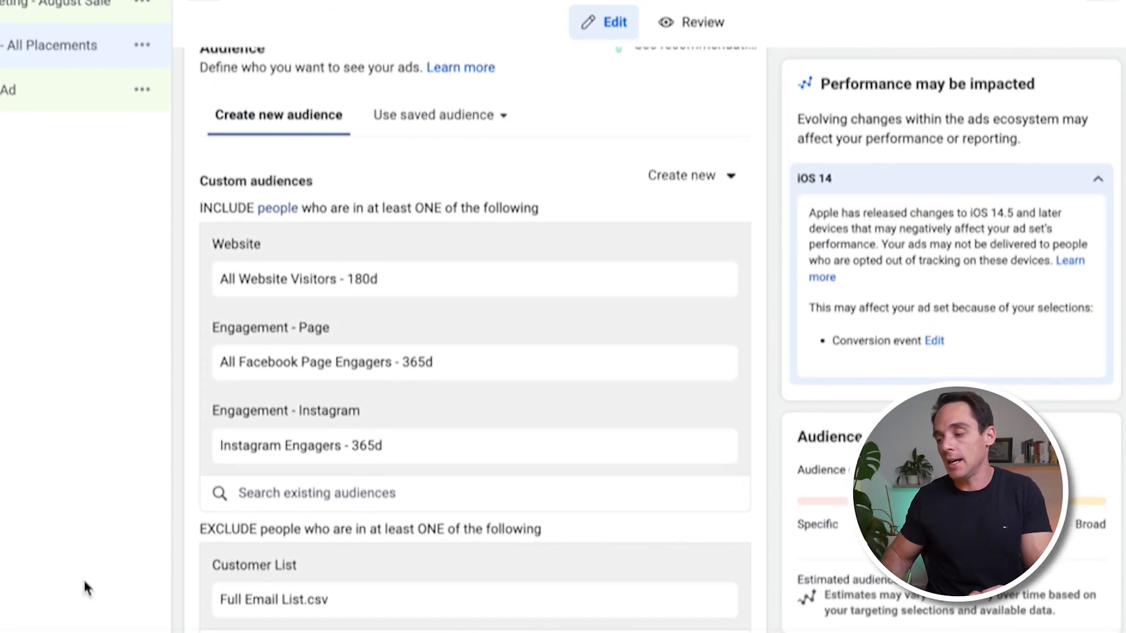
left_click(722, 179)
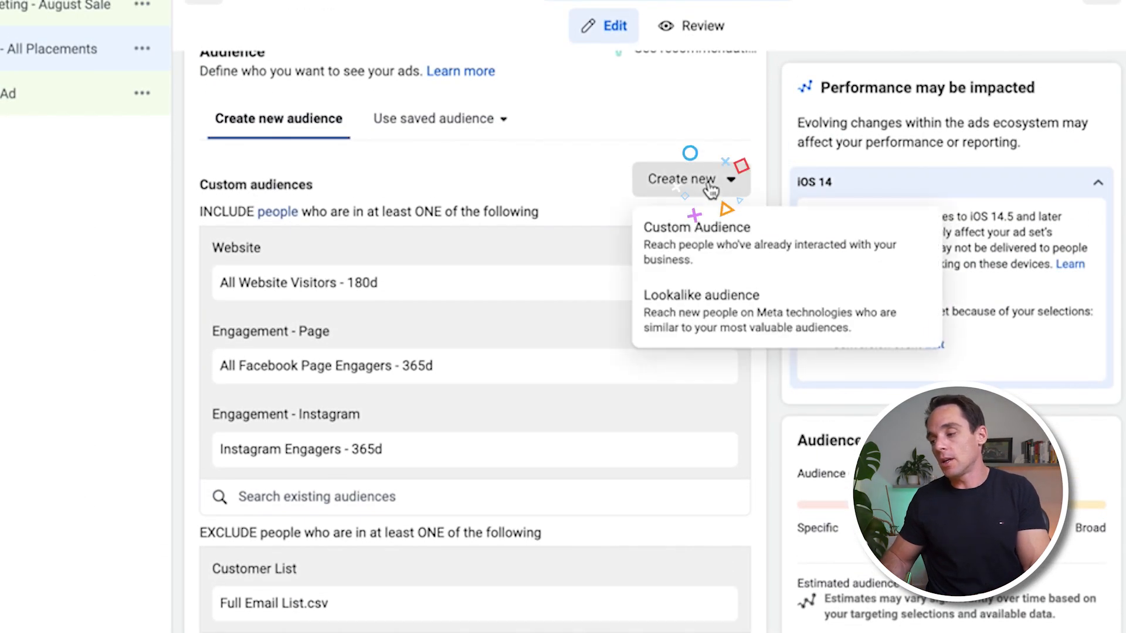
left_click(695, 224)
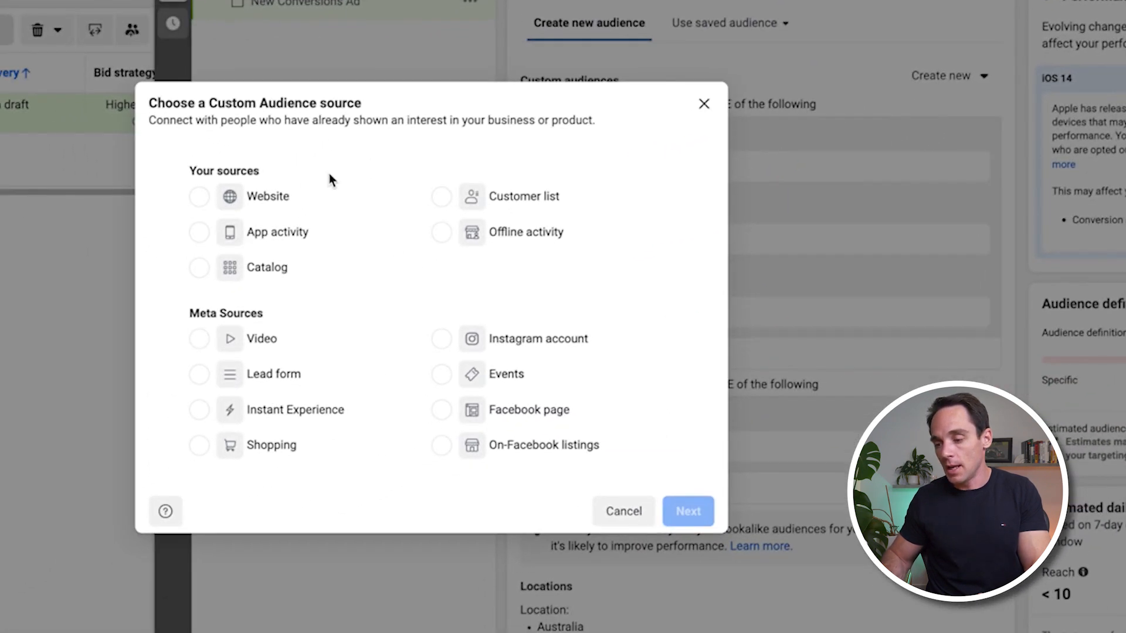
left_click(120, 276)
left_click(688, 512)
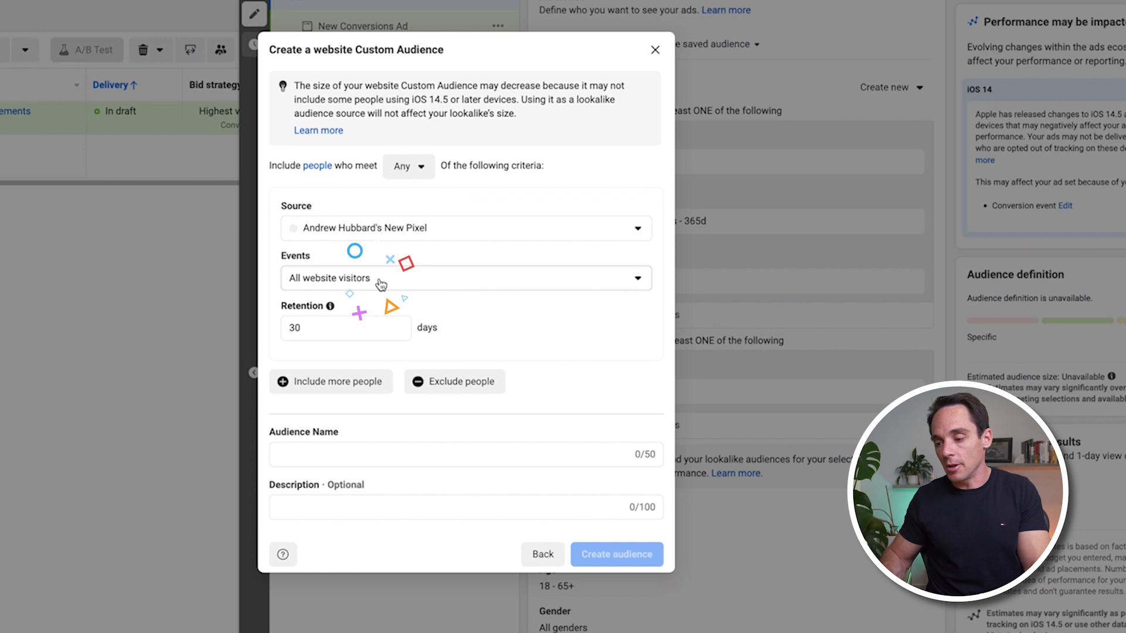
Set the website audience's event to People who visited specific web pages and its retention to 180 days.
left_click(381, 281)
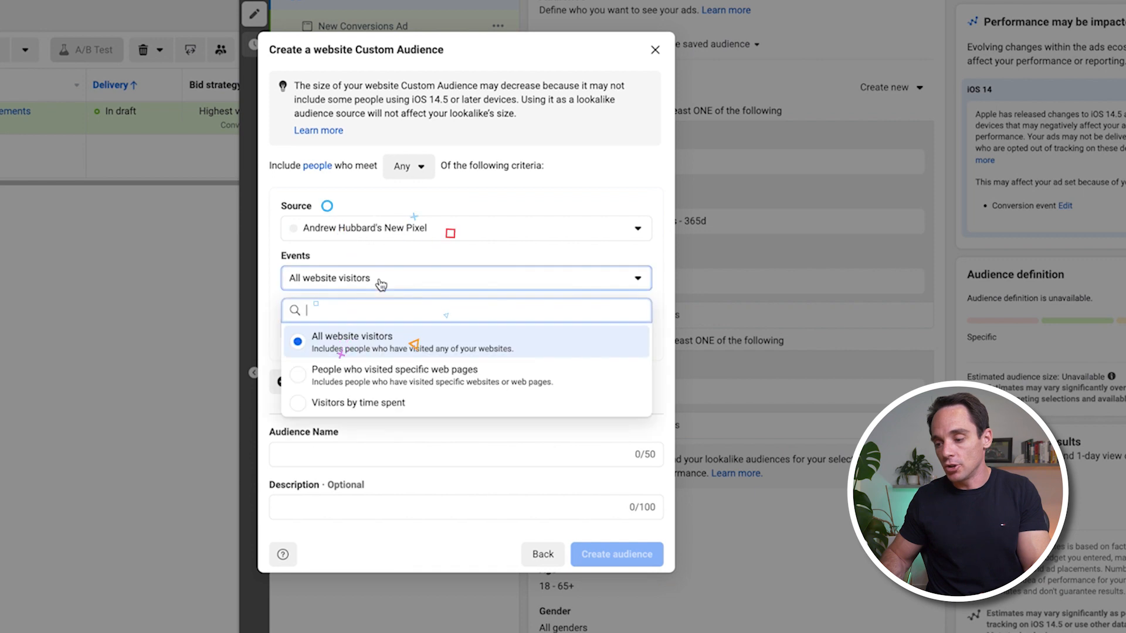
left_click(399, 373)
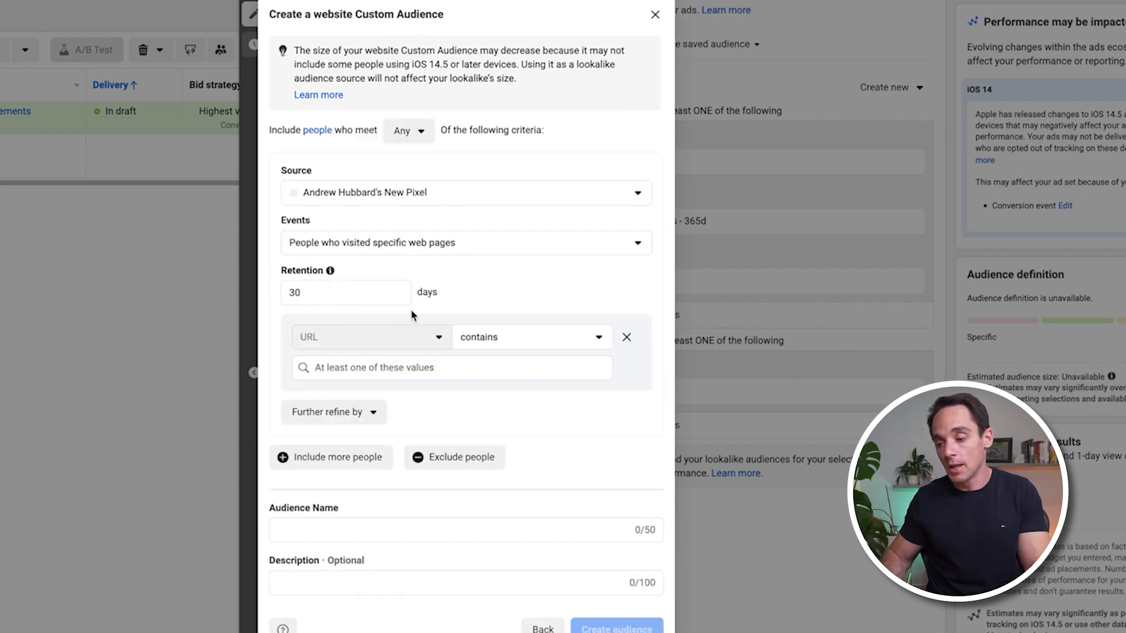
double_click(343, 294)
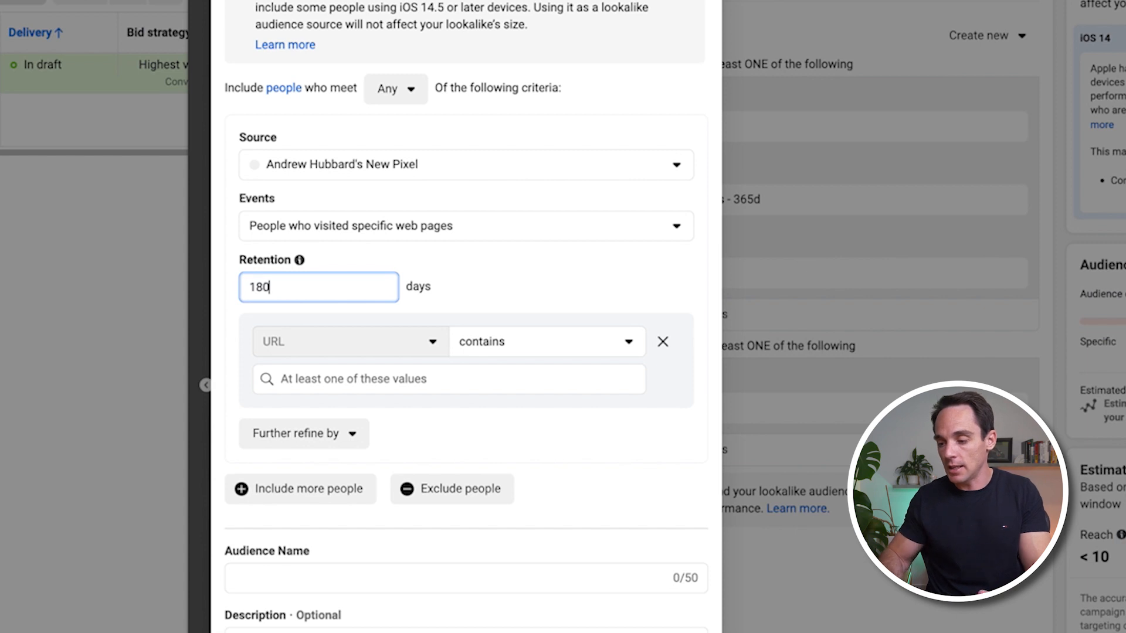
left_click(504, 285)
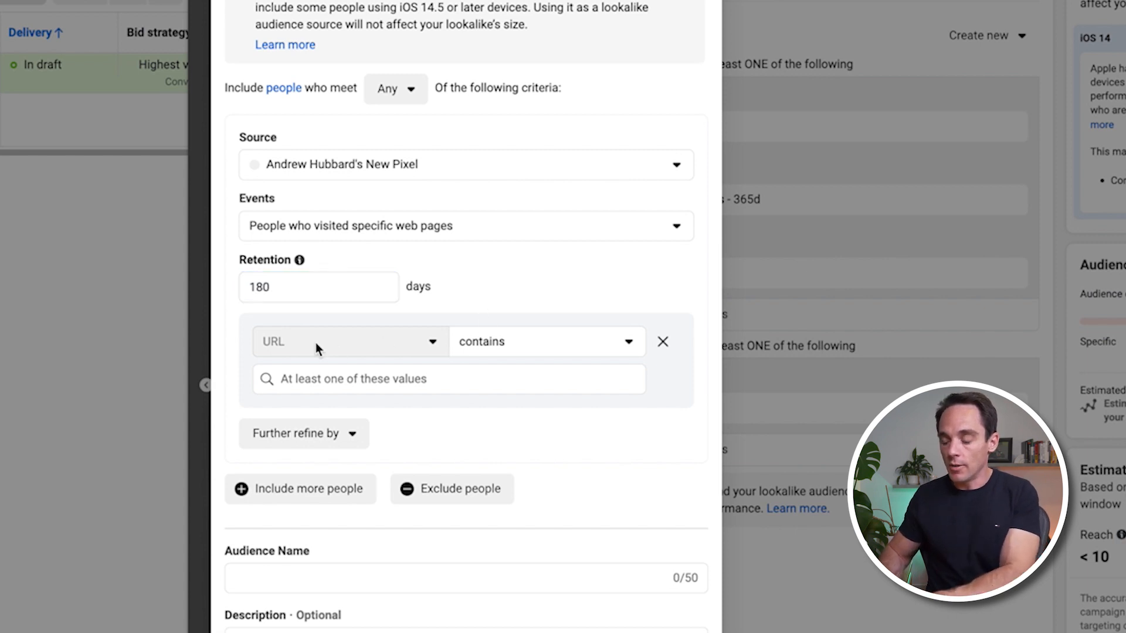
left_click(364, 378)
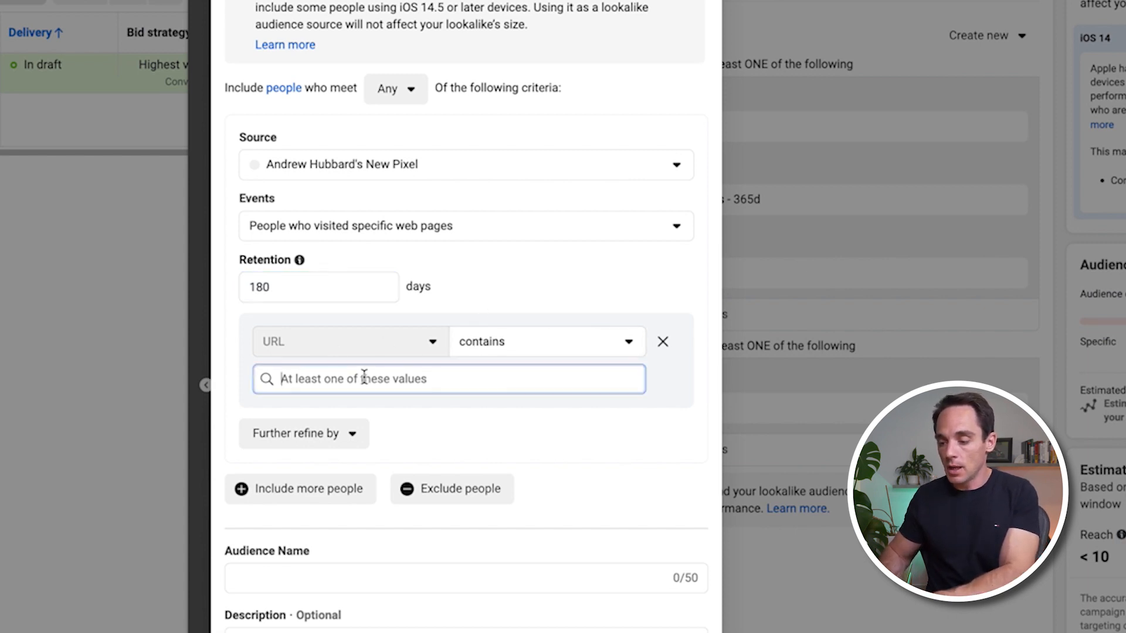
type("/")
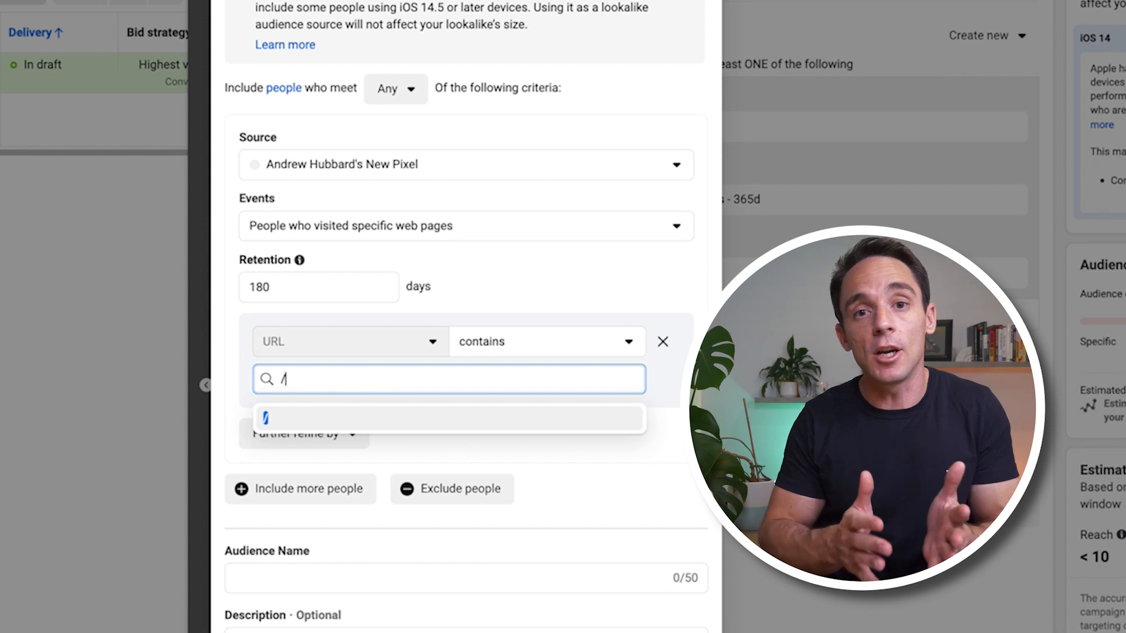
key("Return")
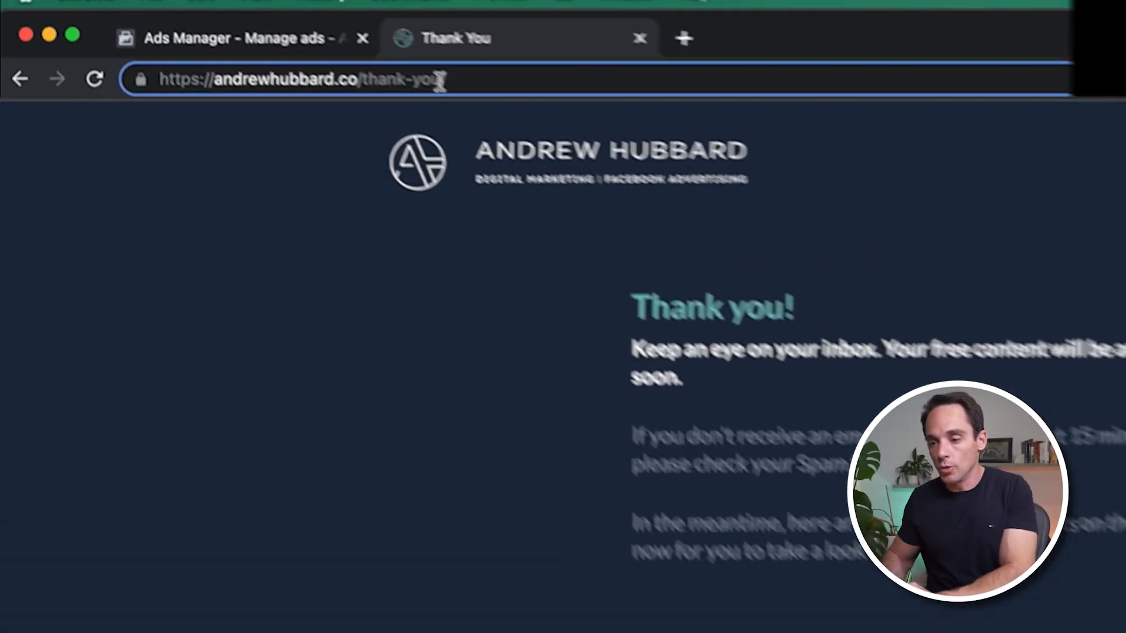
Copy the Thank You page's address from the domain through /thank-you and replace the audience's "/" URL value with it.
left_click_drag(439, 79, 218, 88)
key("super+c")
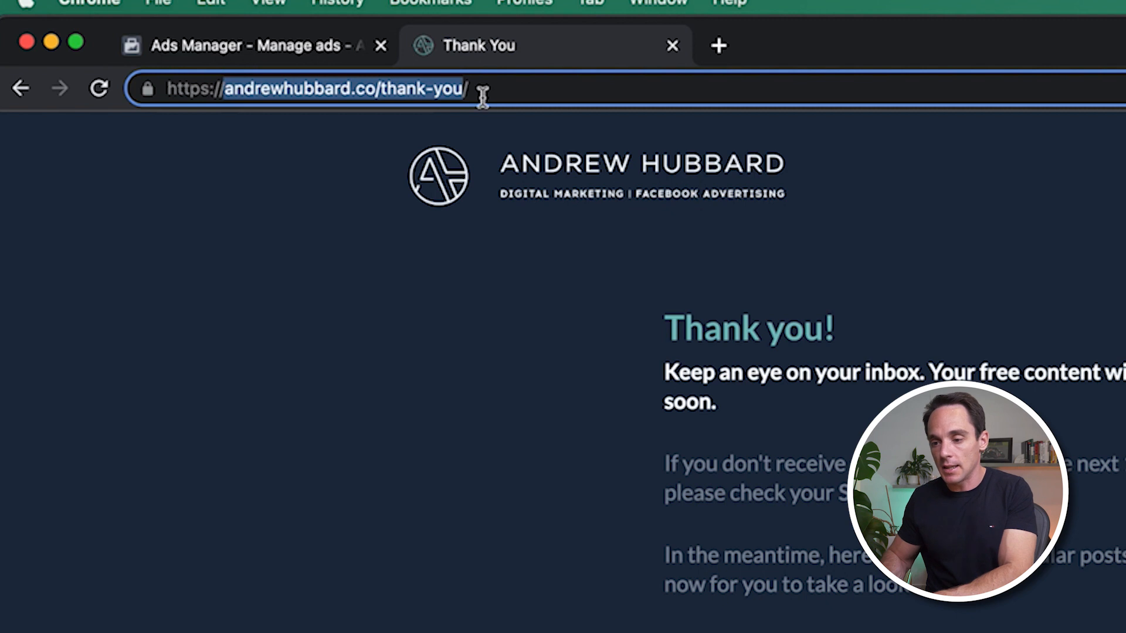
left_click(354, 53)
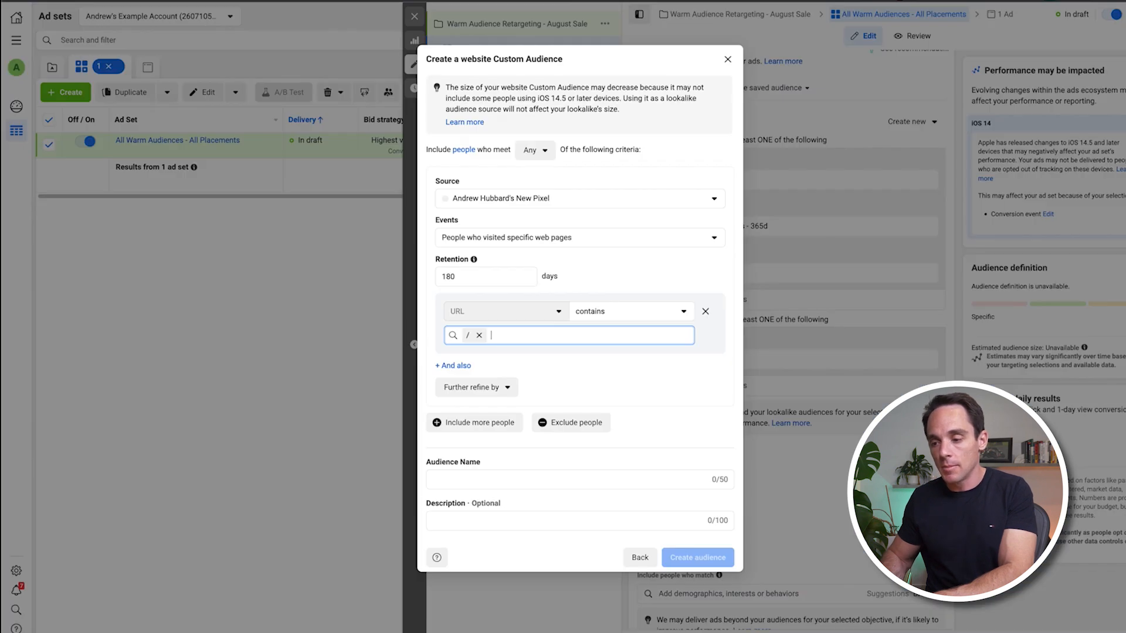
left_click(479, 335)
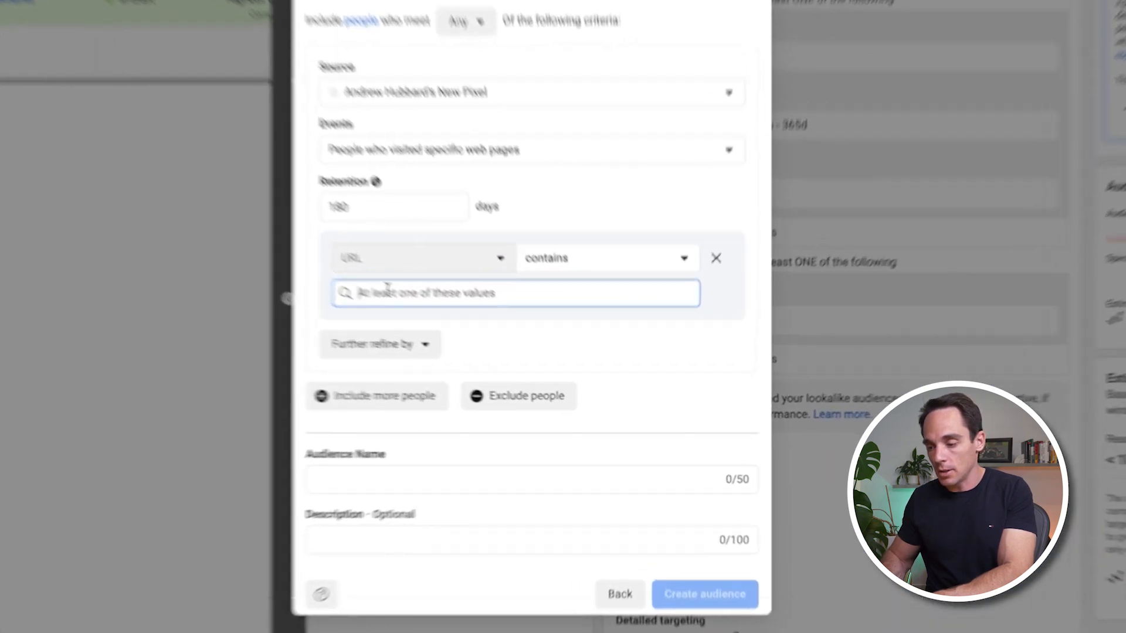
key("super+v")
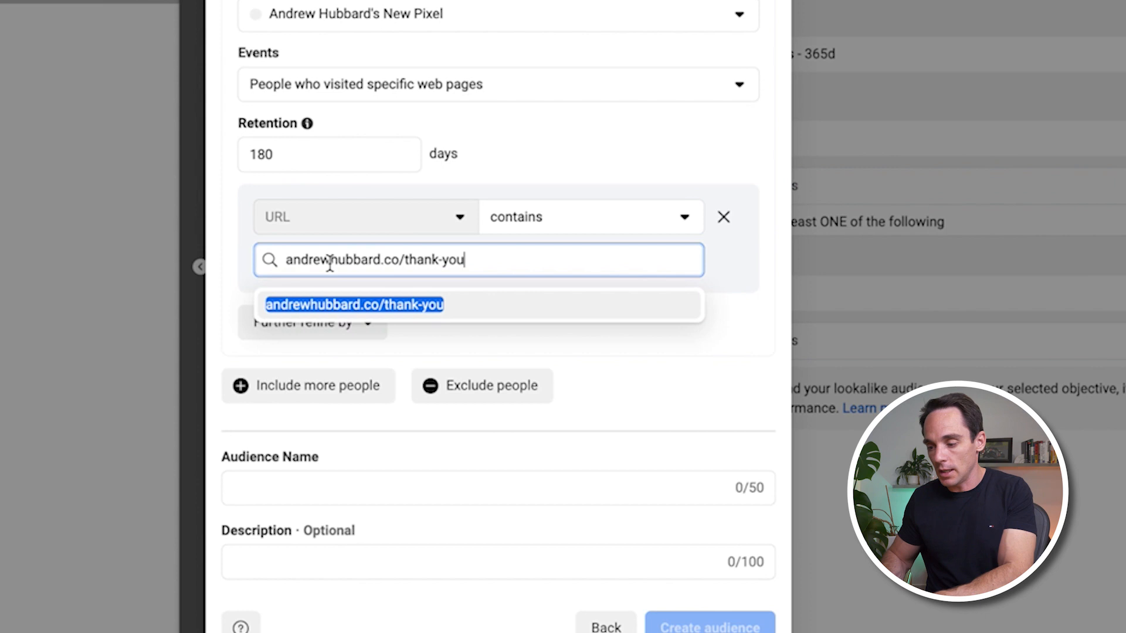
left_click(378, 307)
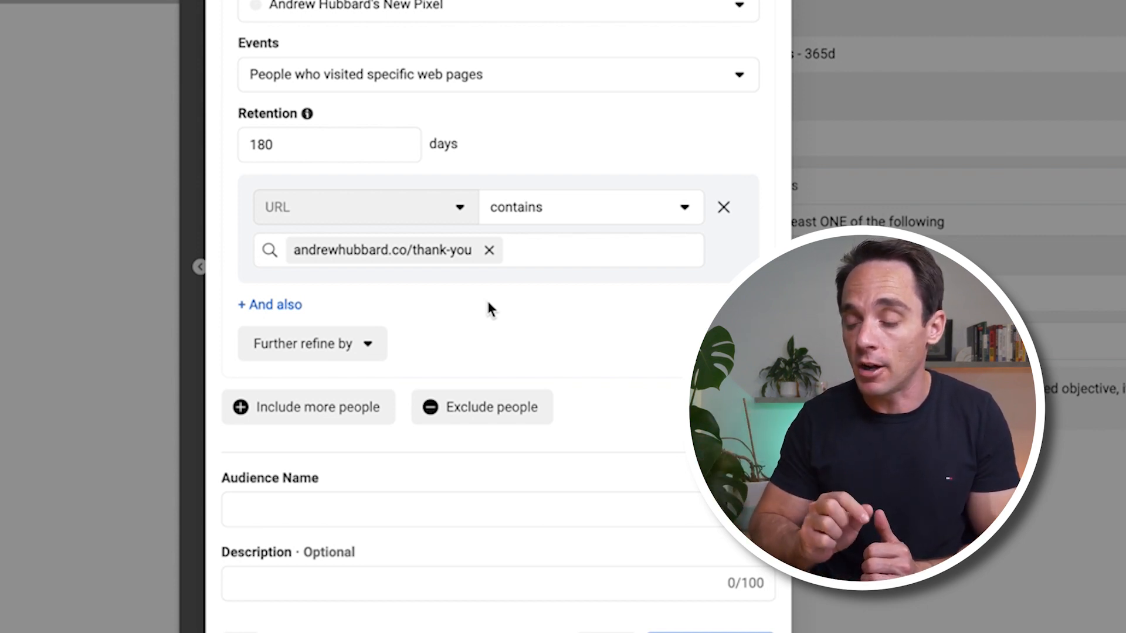
Name the website audience Opted in to Email List - 180d, create it and close the confirmation.
left_click(314, 502)
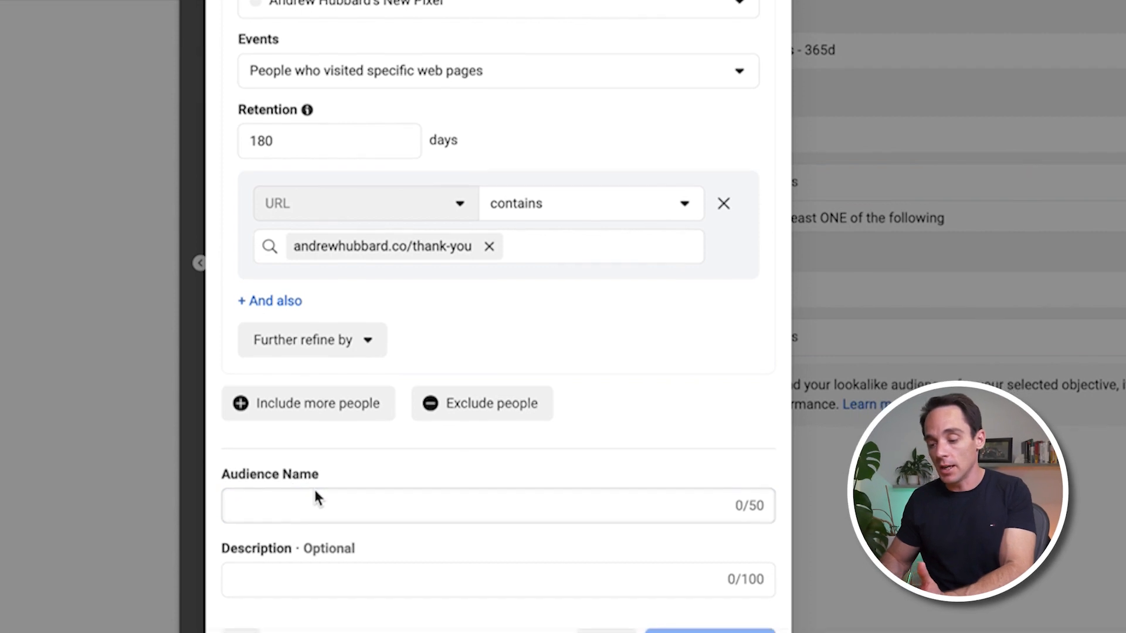
type("Opted in to Email List - 108")
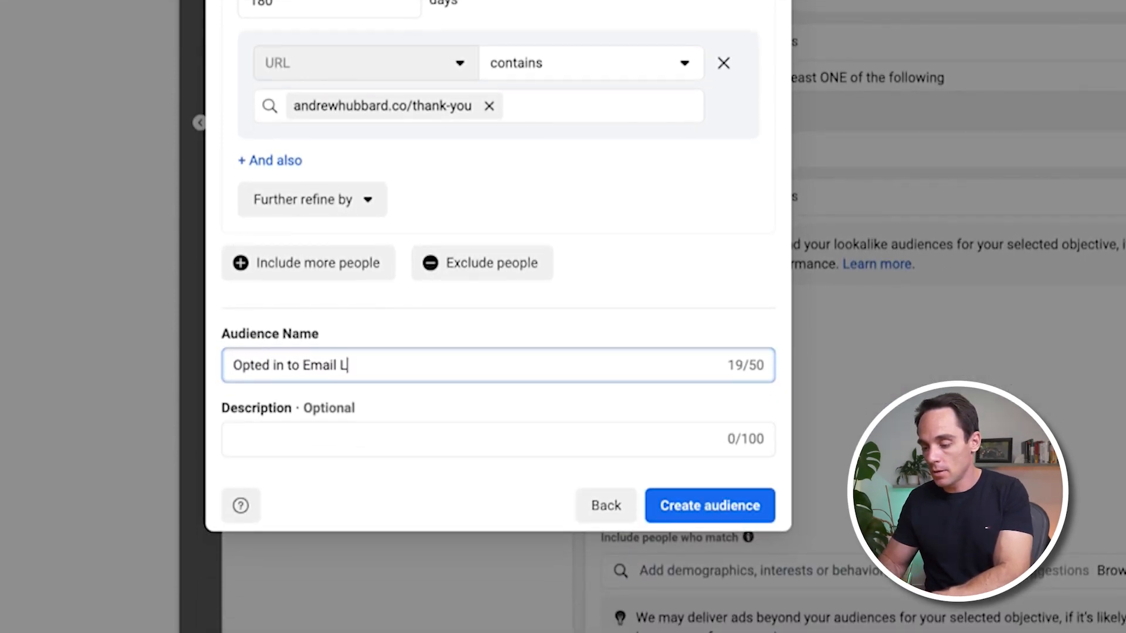
key("BackSpace")
key("BackSpace")
type("80d")
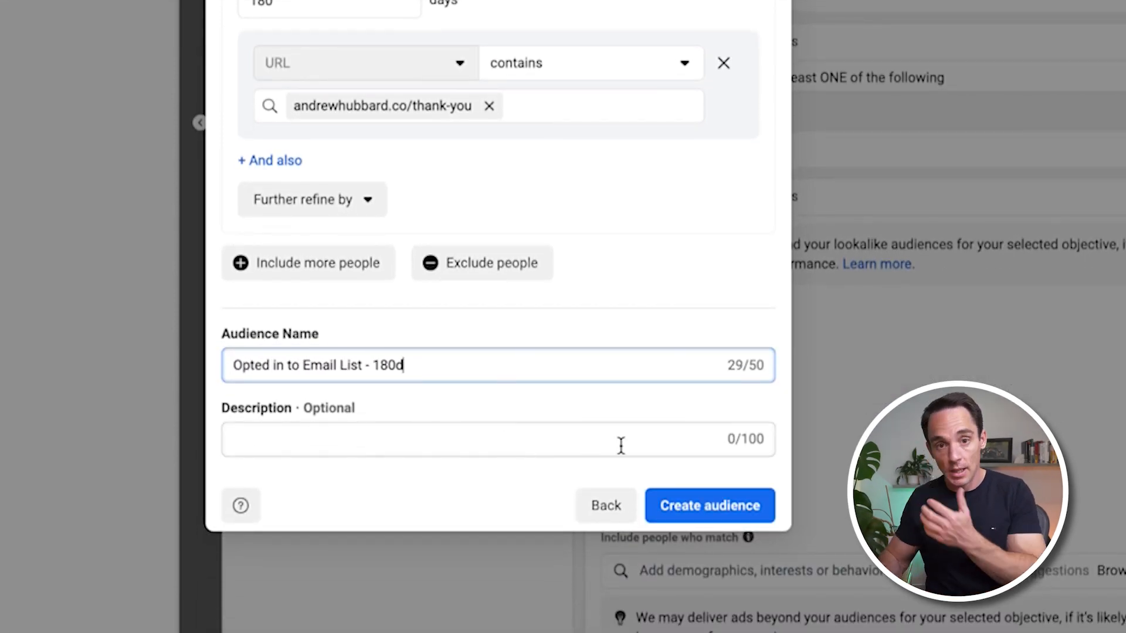
left_click(707, 506)
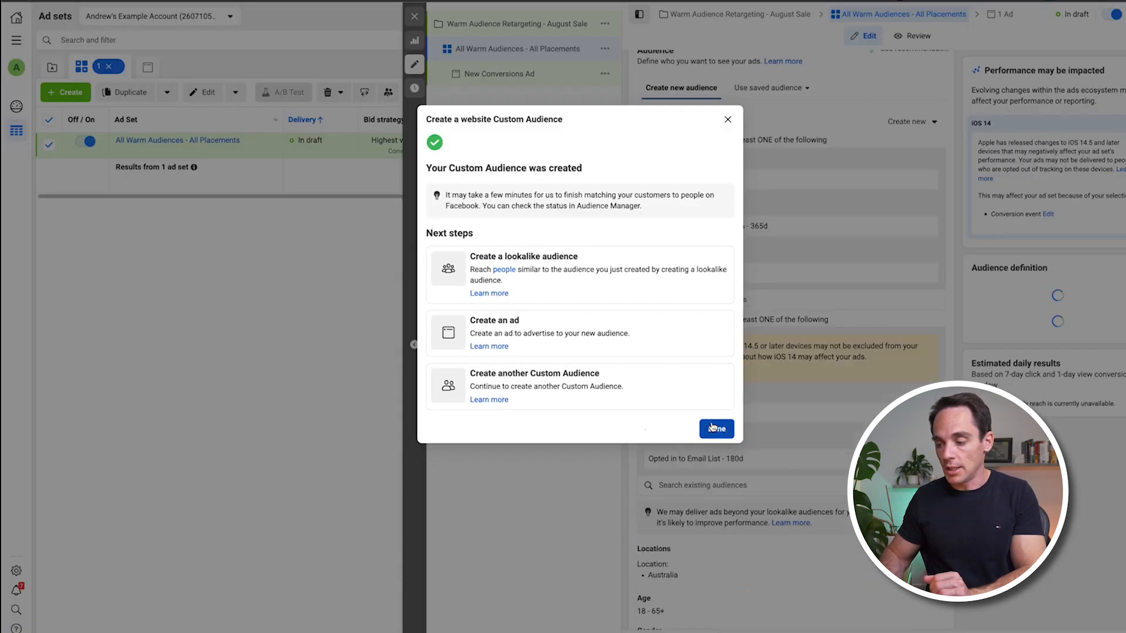
left_click(713, 428)
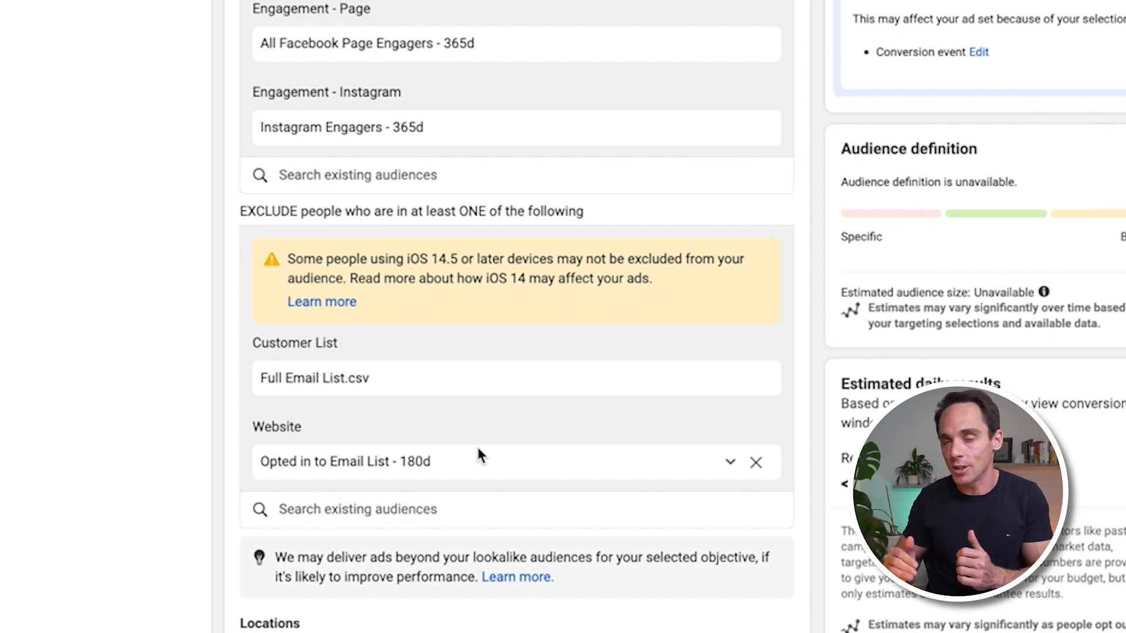
Review the ad set's included and excluded custom audiences, location, age, gender, detailed targeting, languages and placement settings.
scroll(416, 371, "up", 1)
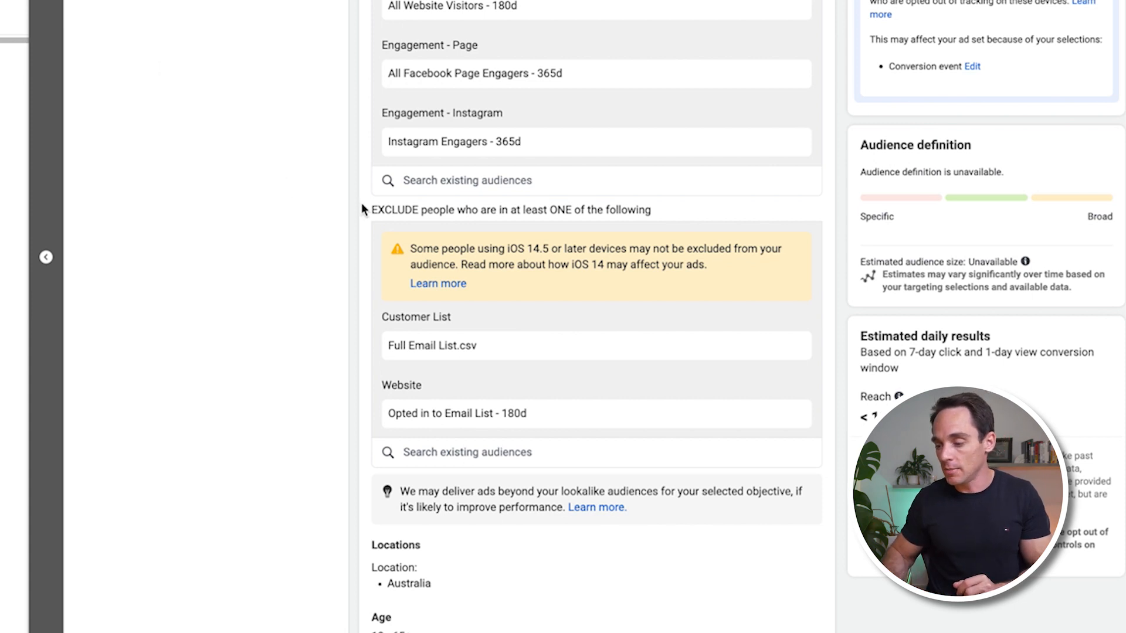
left_click_drag(367, 212, 544, 238)
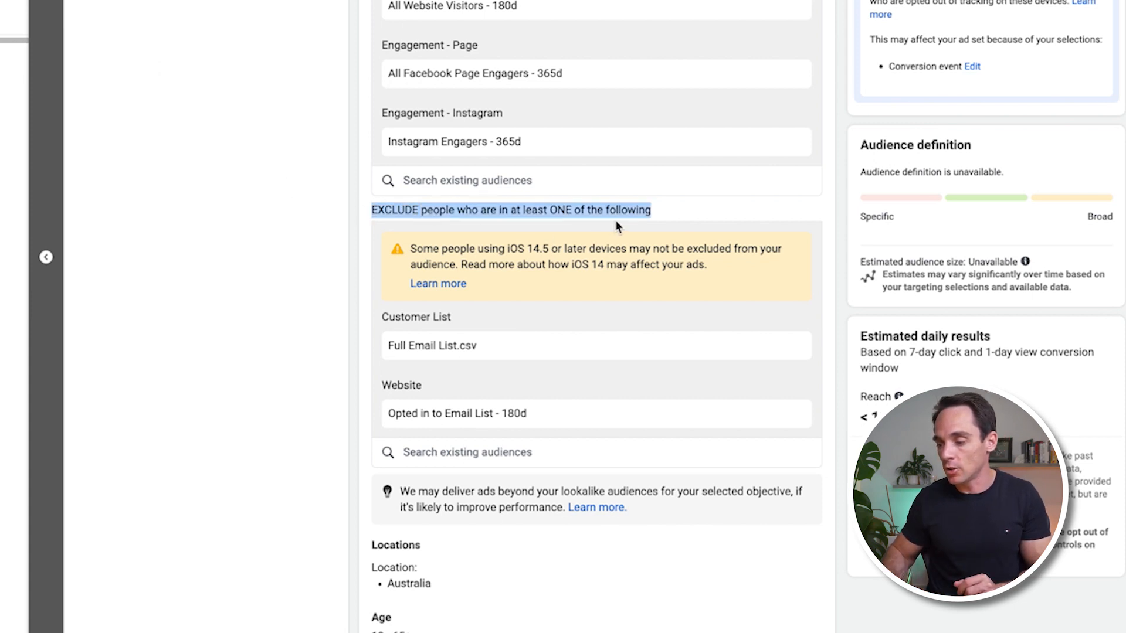
left_click(639, 214)
scroll(562, 318, "down", 1)
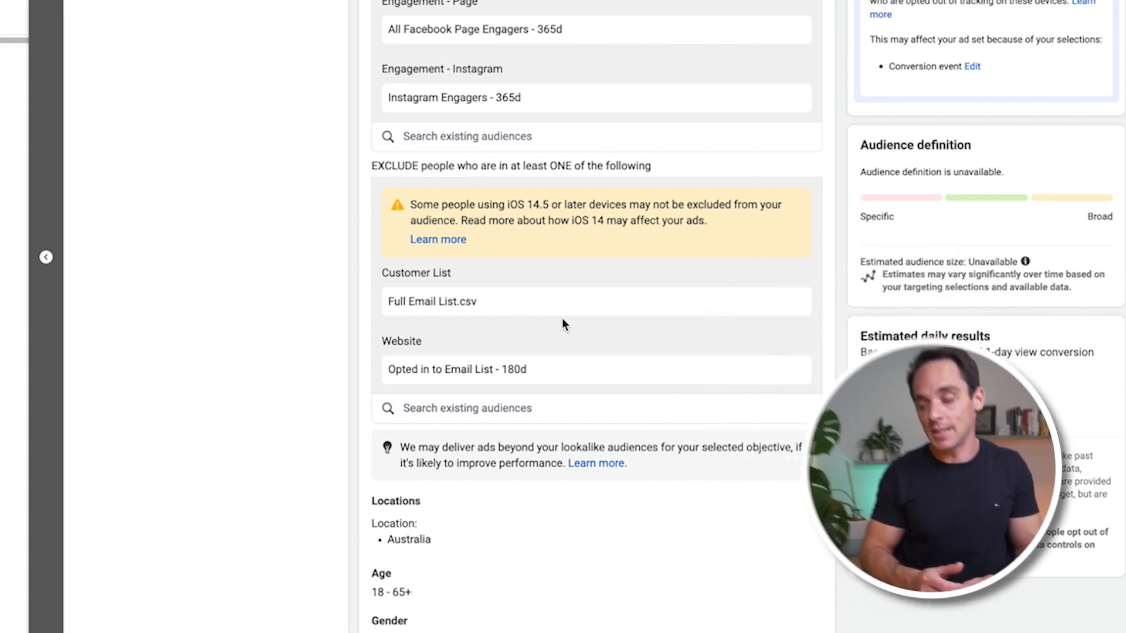
scroll(562, 318, "down", 5)
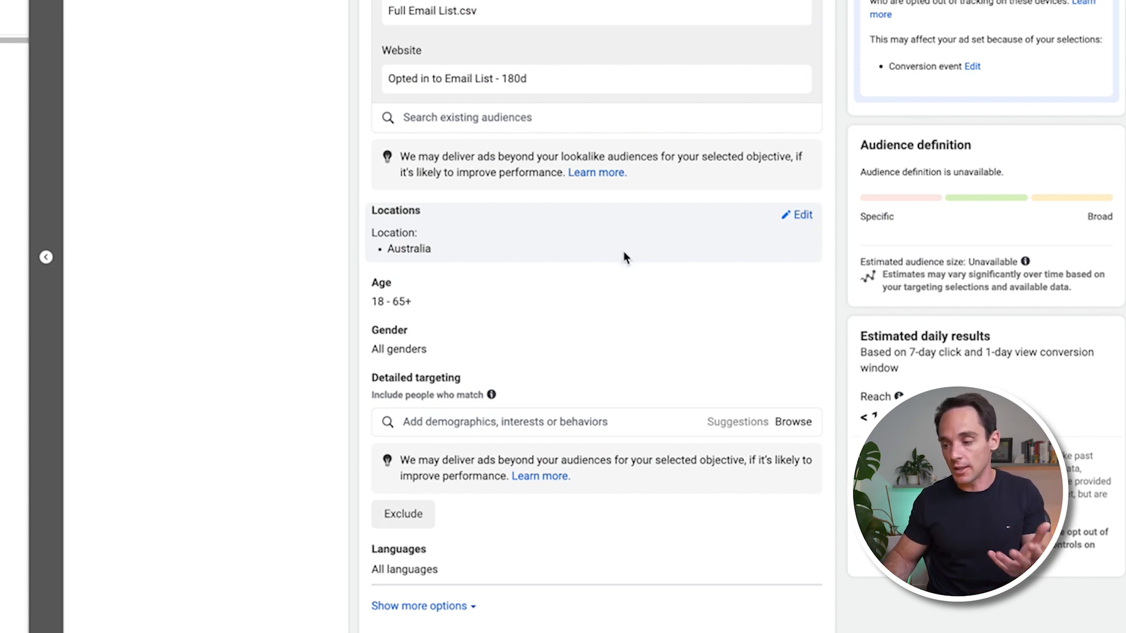
scroll(572, 342, "down", 4)
scroll(572, 341, "down", 4)
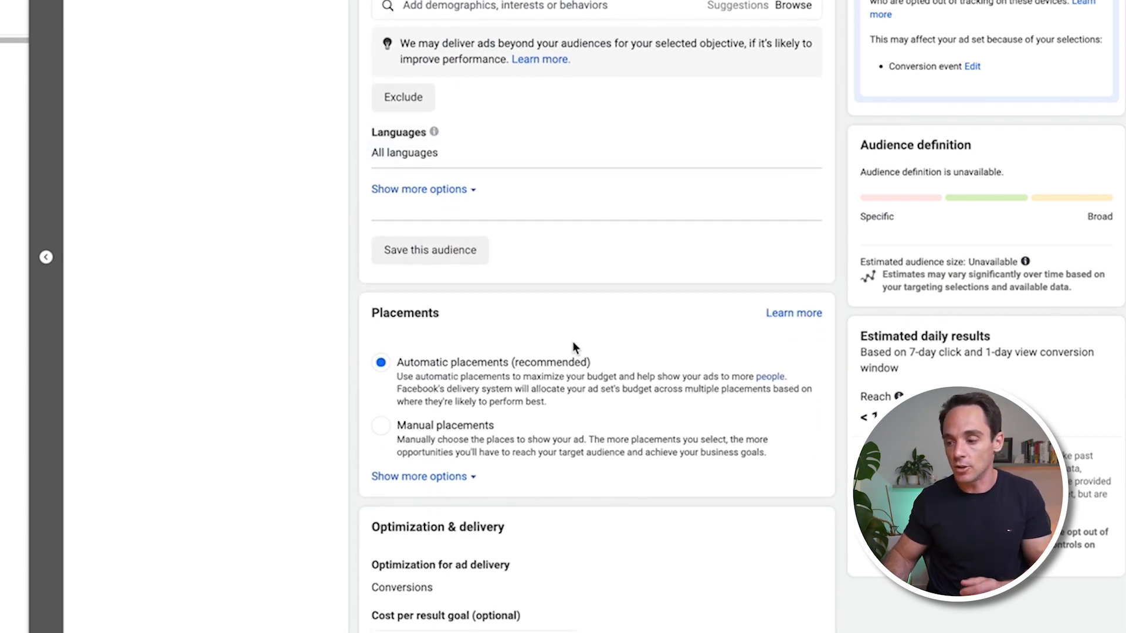
scroll(573, 346, "up", 1)
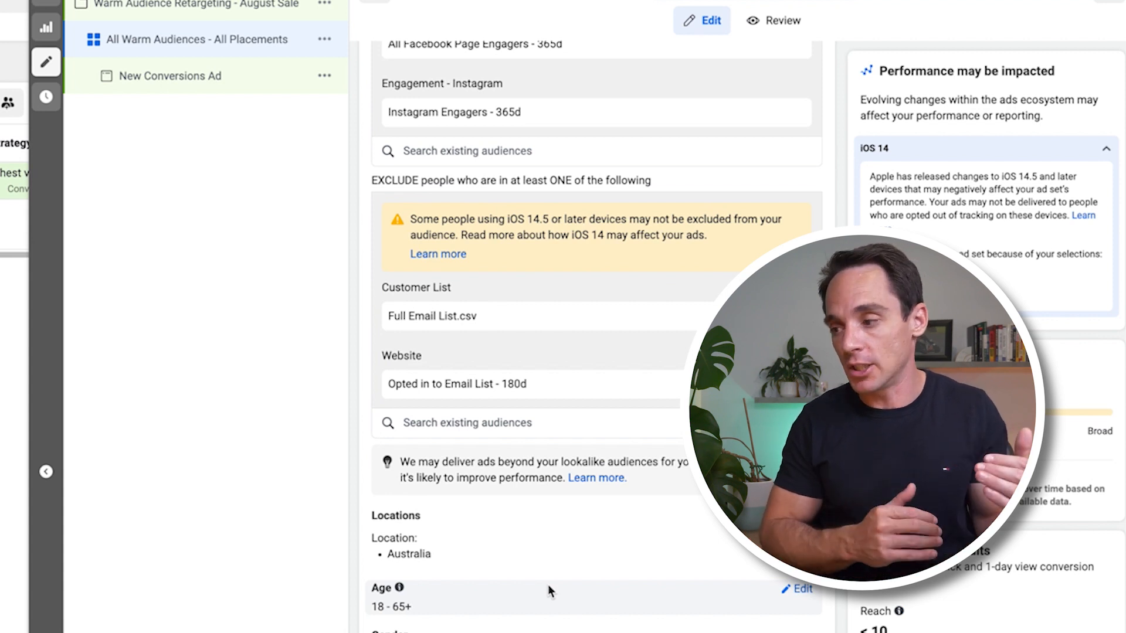
scroll(548, 585, "up", 4)
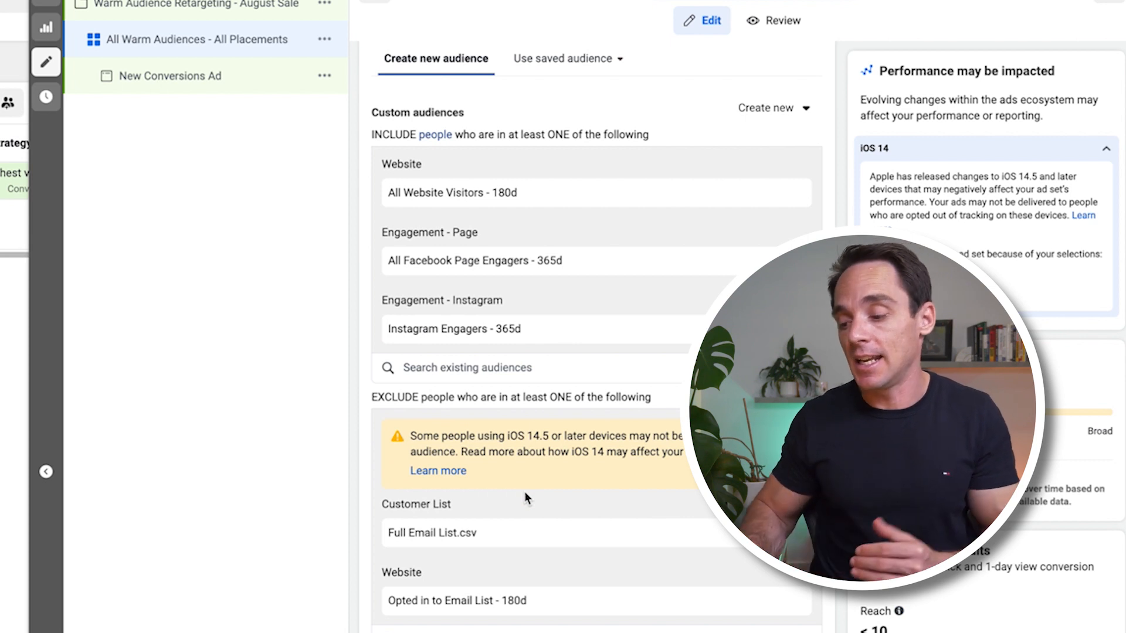
scroll(525, 493, "down", 10)
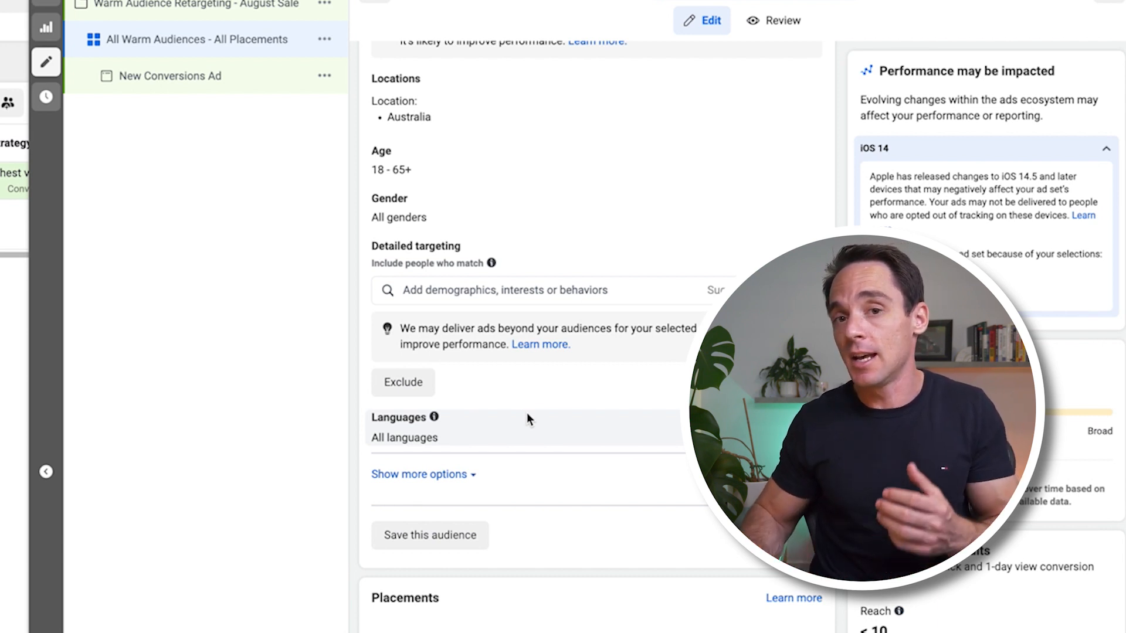
scroll(528, 414, "down", 1)
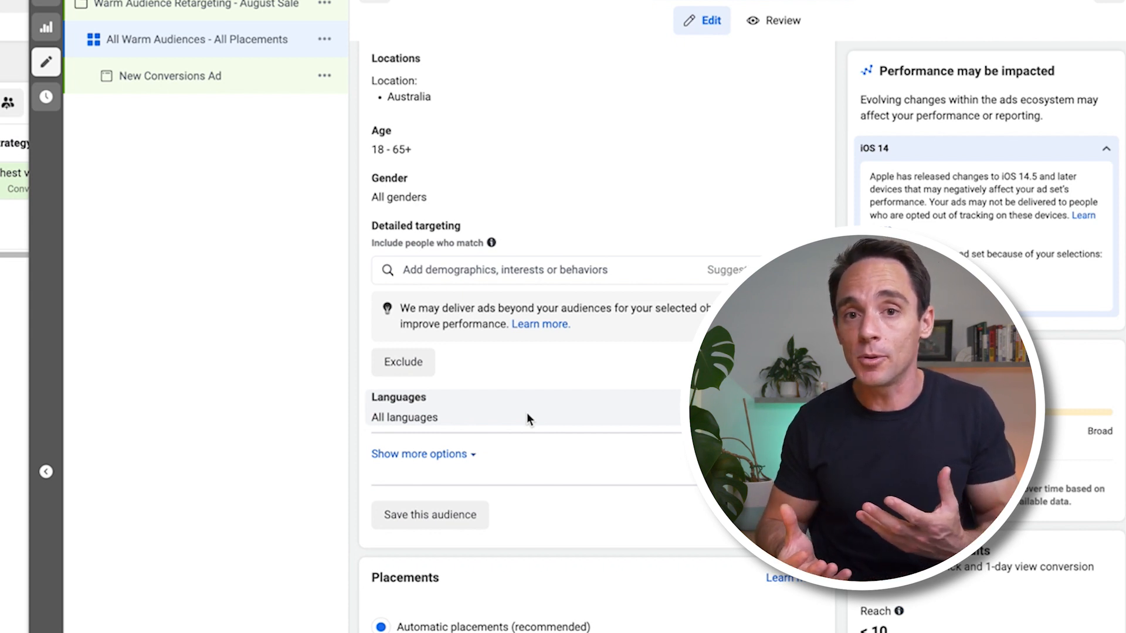
scroll(527, 419, "up", 10)
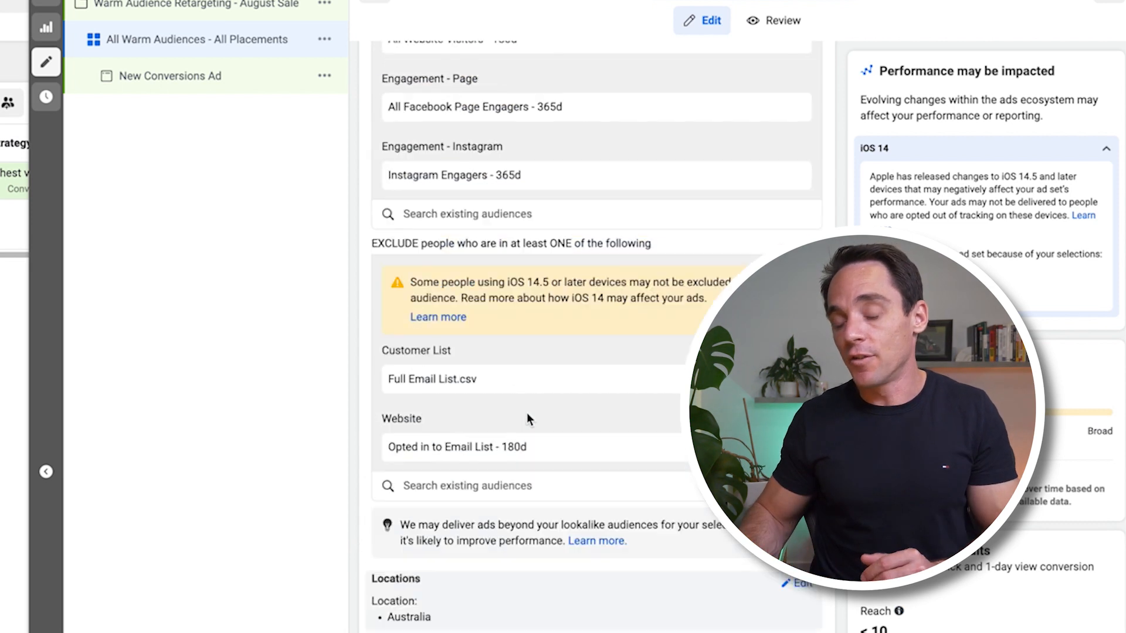